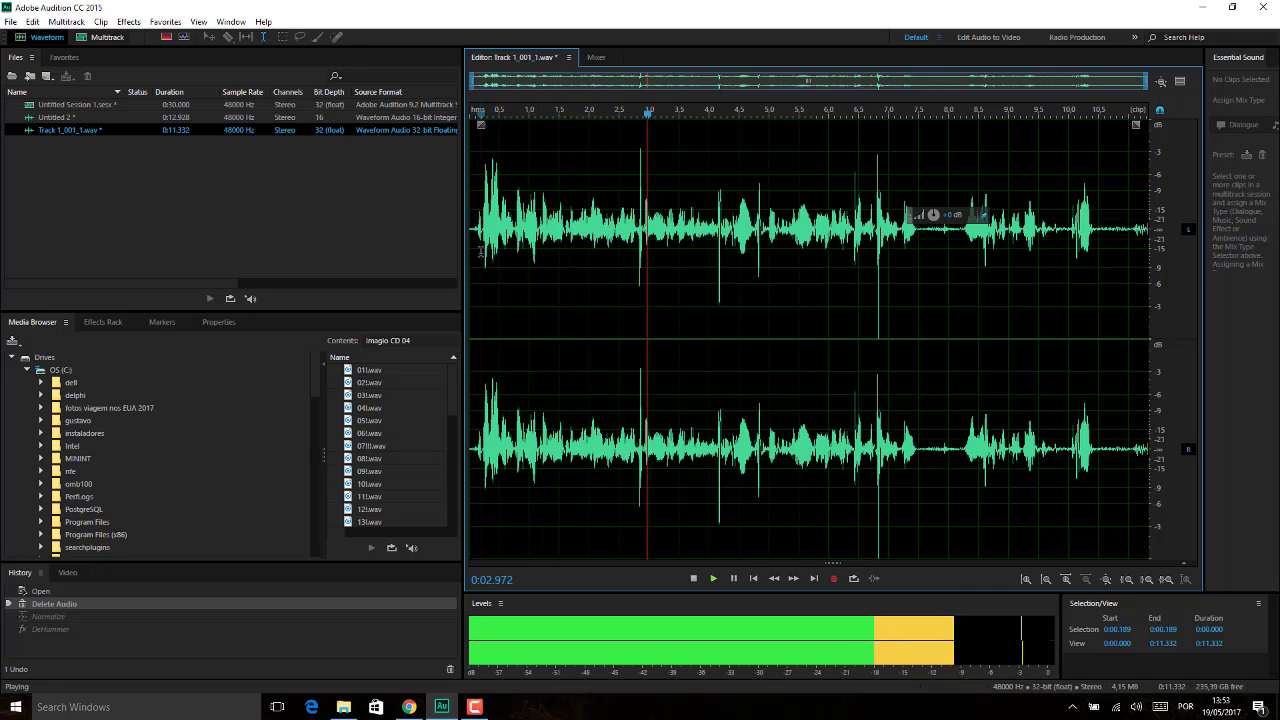
- Stop playback, move the floating volume control higher above the waveform, and audition the quiet passage starting at 0:07.500
key("space")
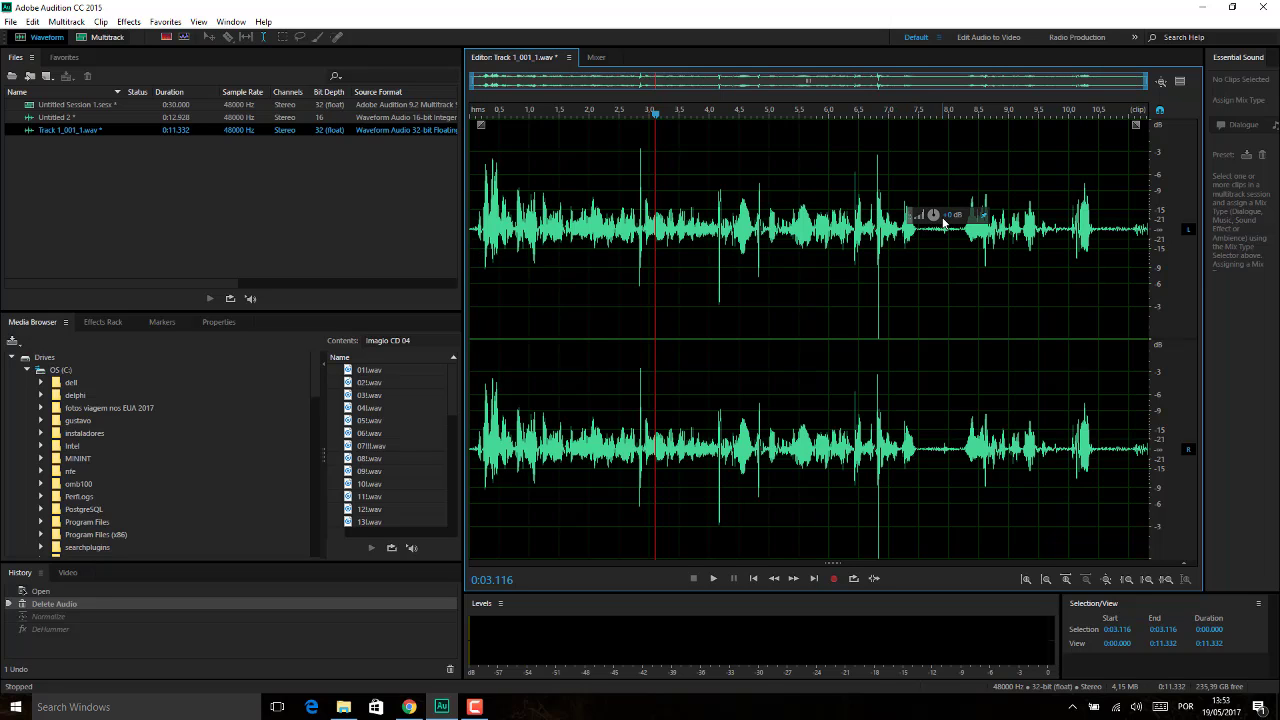
left_click_drag(912, 224, 903, 177)
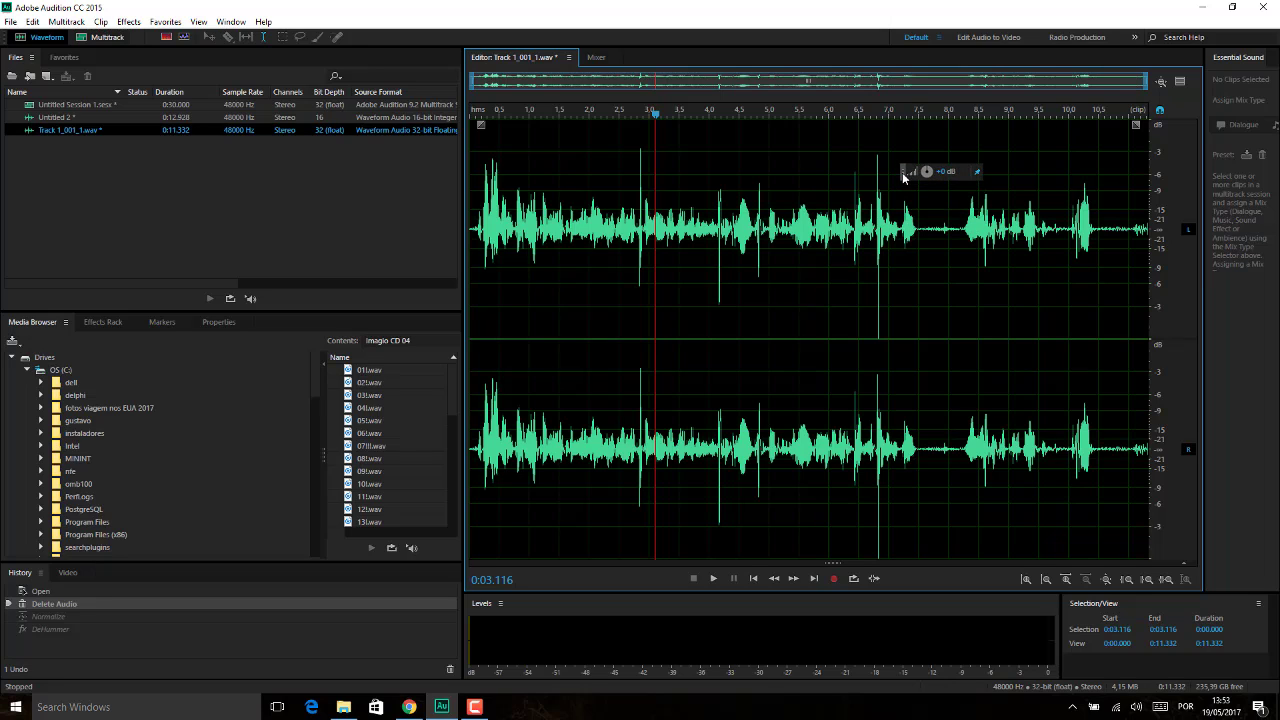
left_click(914, 248)
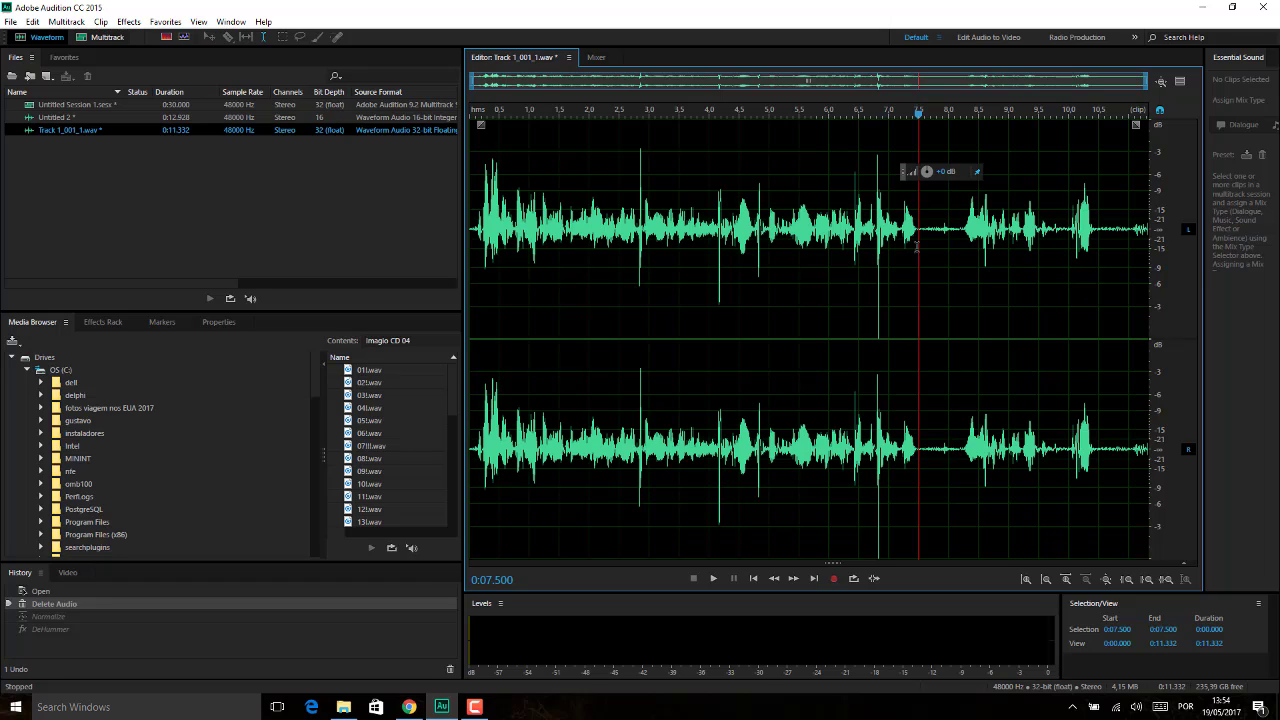
key("space")
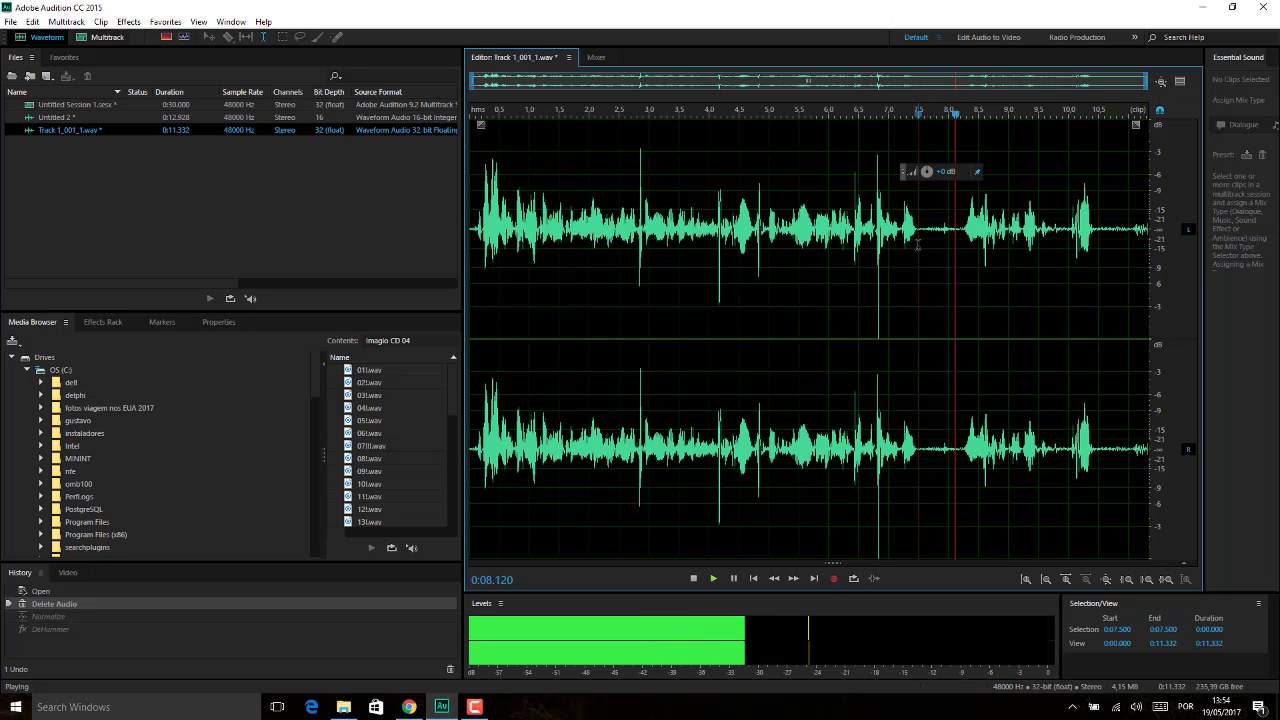
key("space")
key("space")
key("space")
key("space")
key("space")
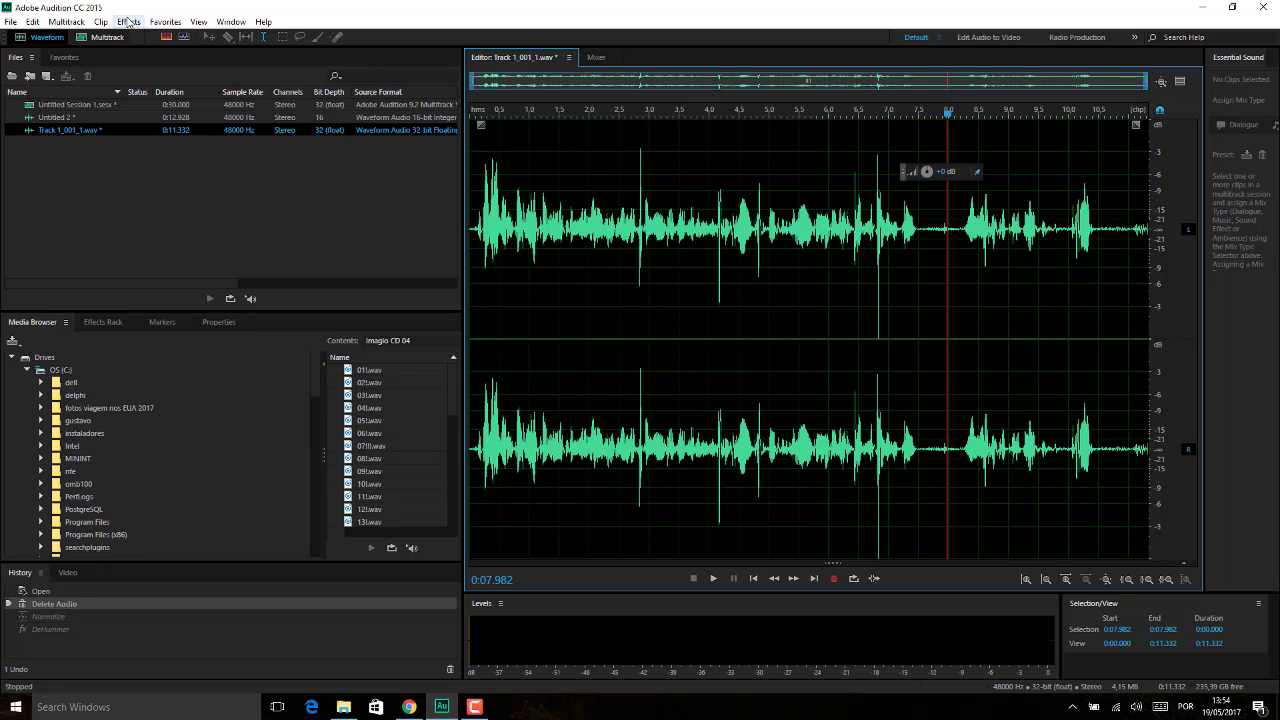
- Show the Effects Rack and look over the effect categories available for its first slot
left_click(128, 22)
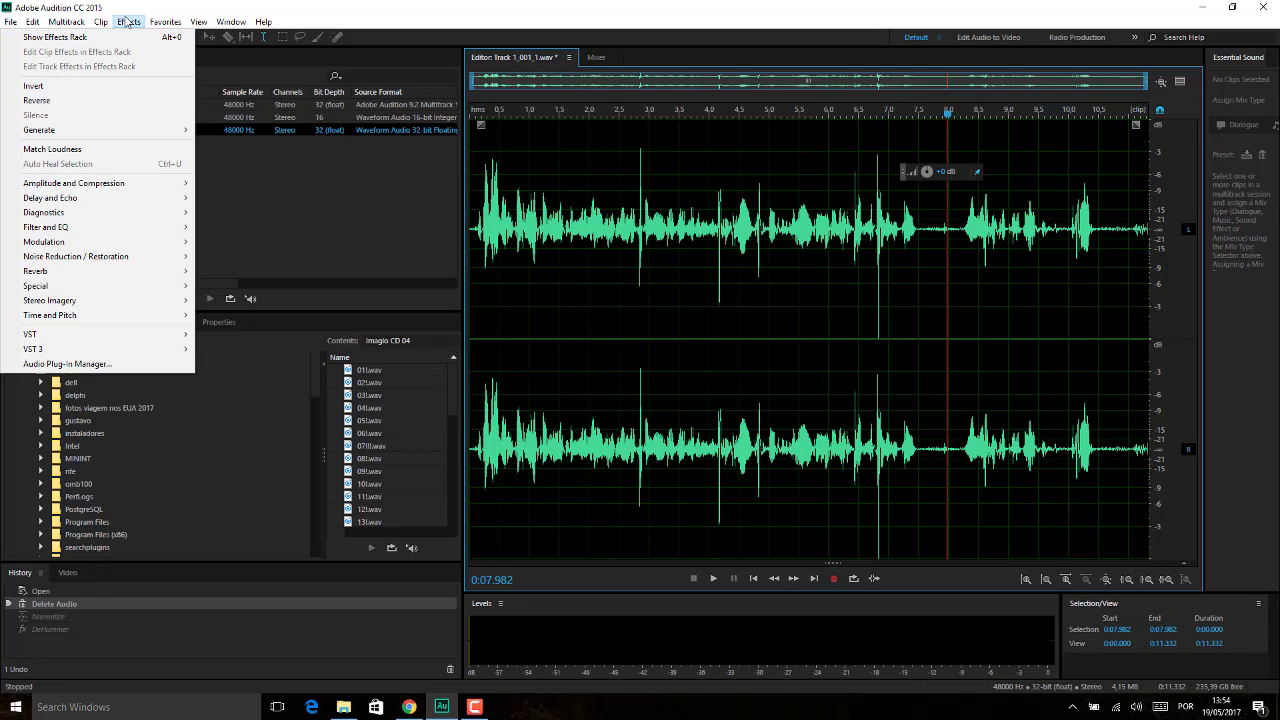
left_click(127, 21)
left_click(108, 322)
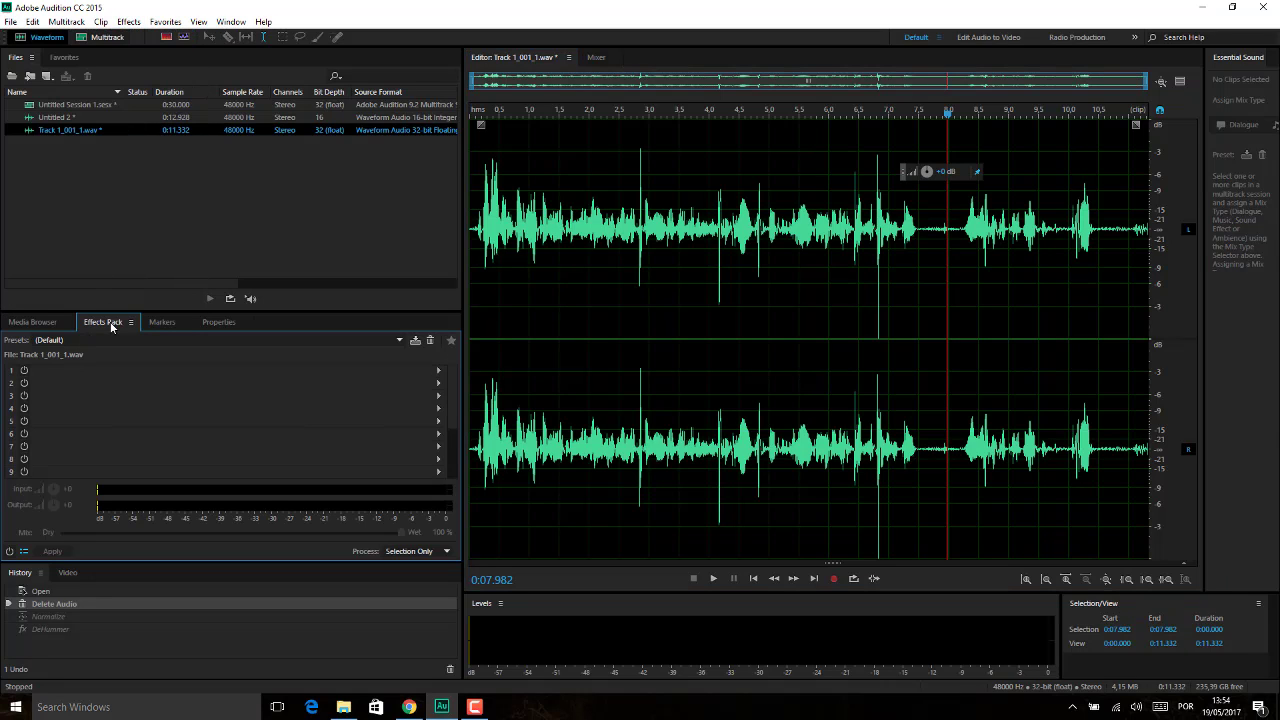
left_click(439, 371)
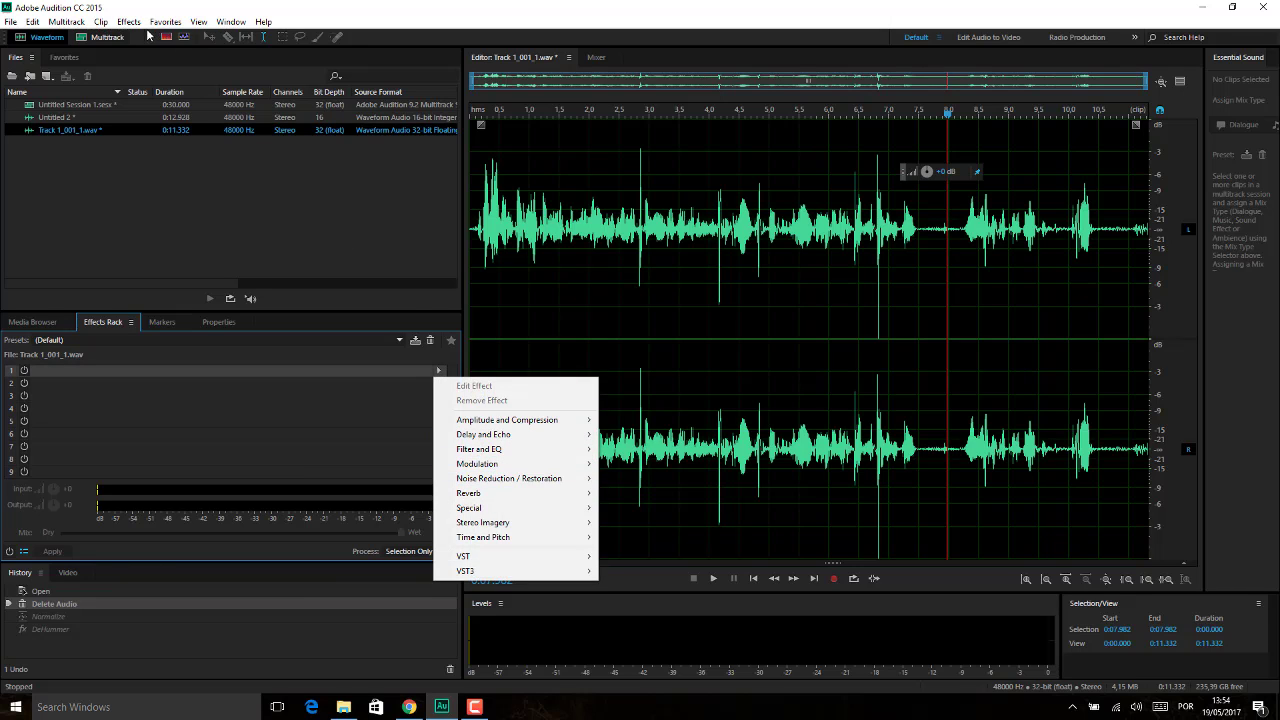
left_click(303, 199)
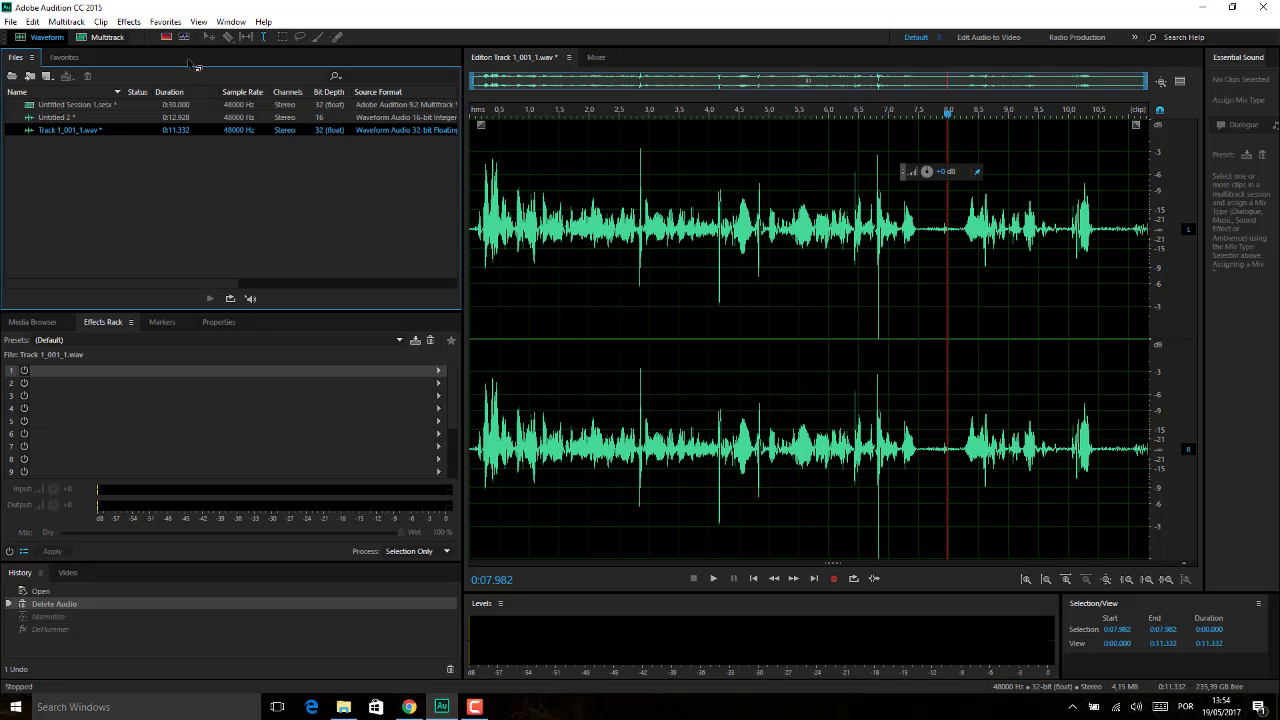
- Apply the Delay effect with its default settings to the whole track and undo it
left_click(133, 23)
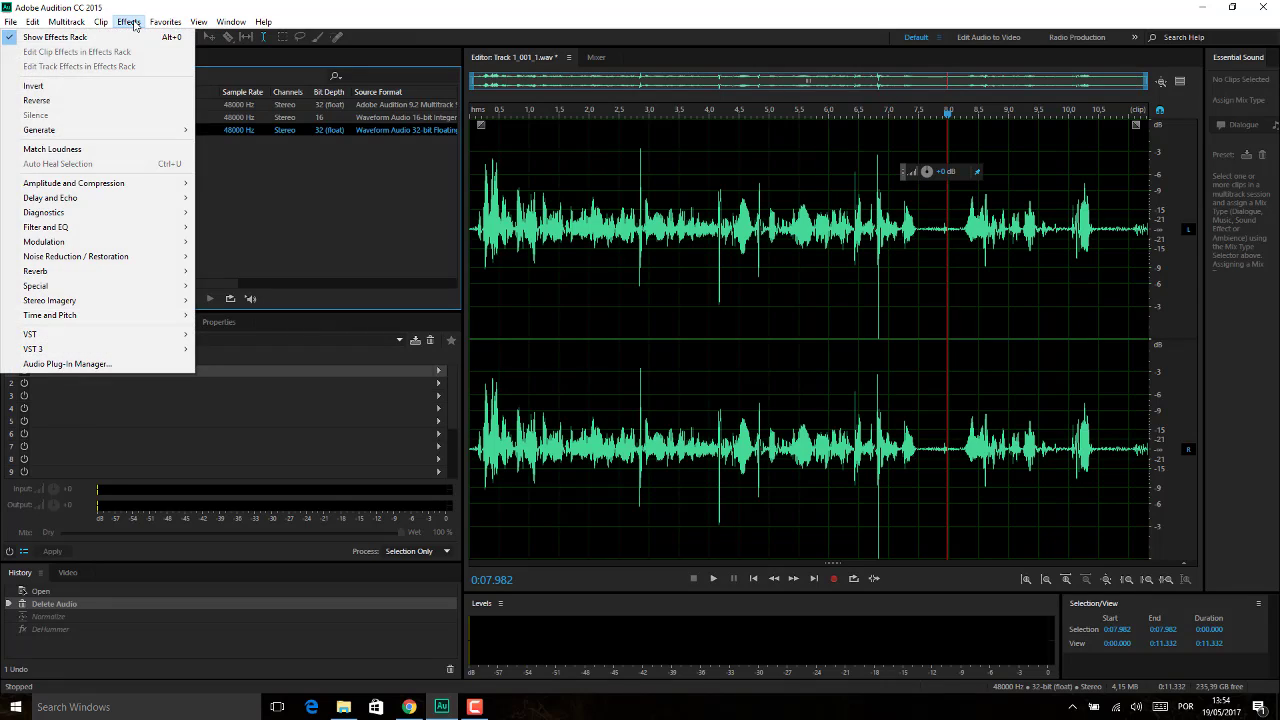
mouse_move(107, 199)
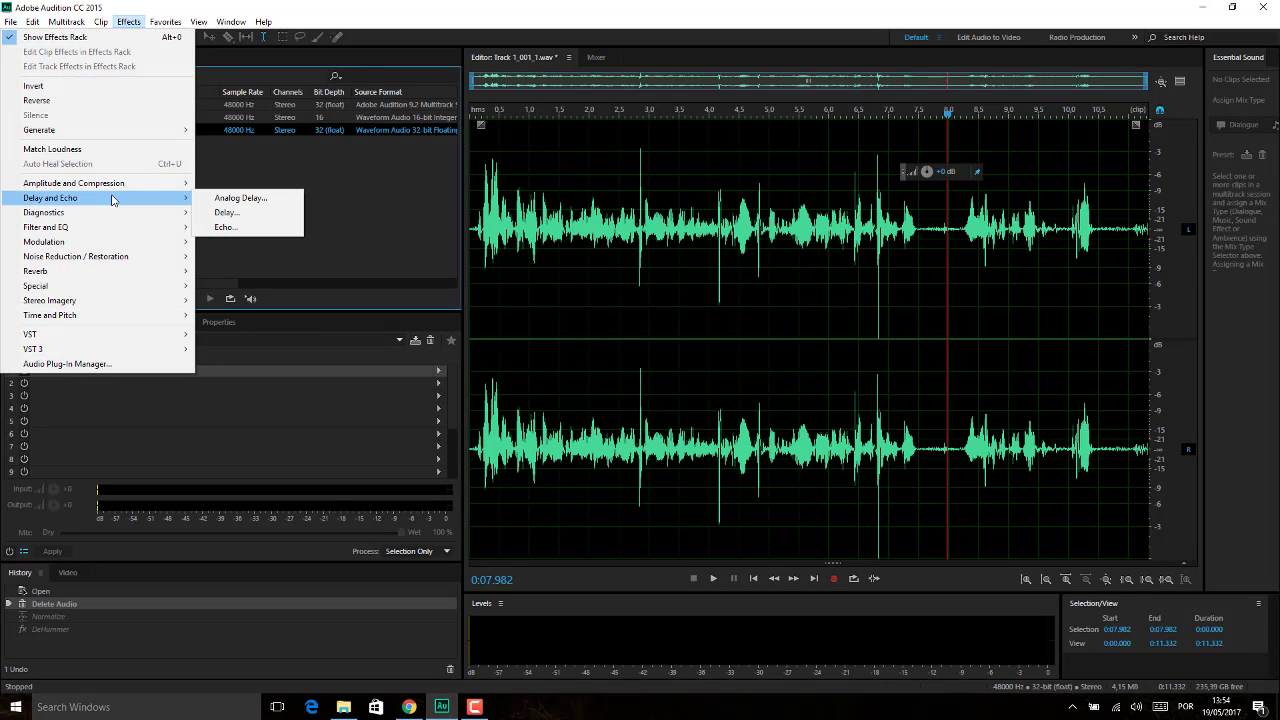
left_click(252, 212)
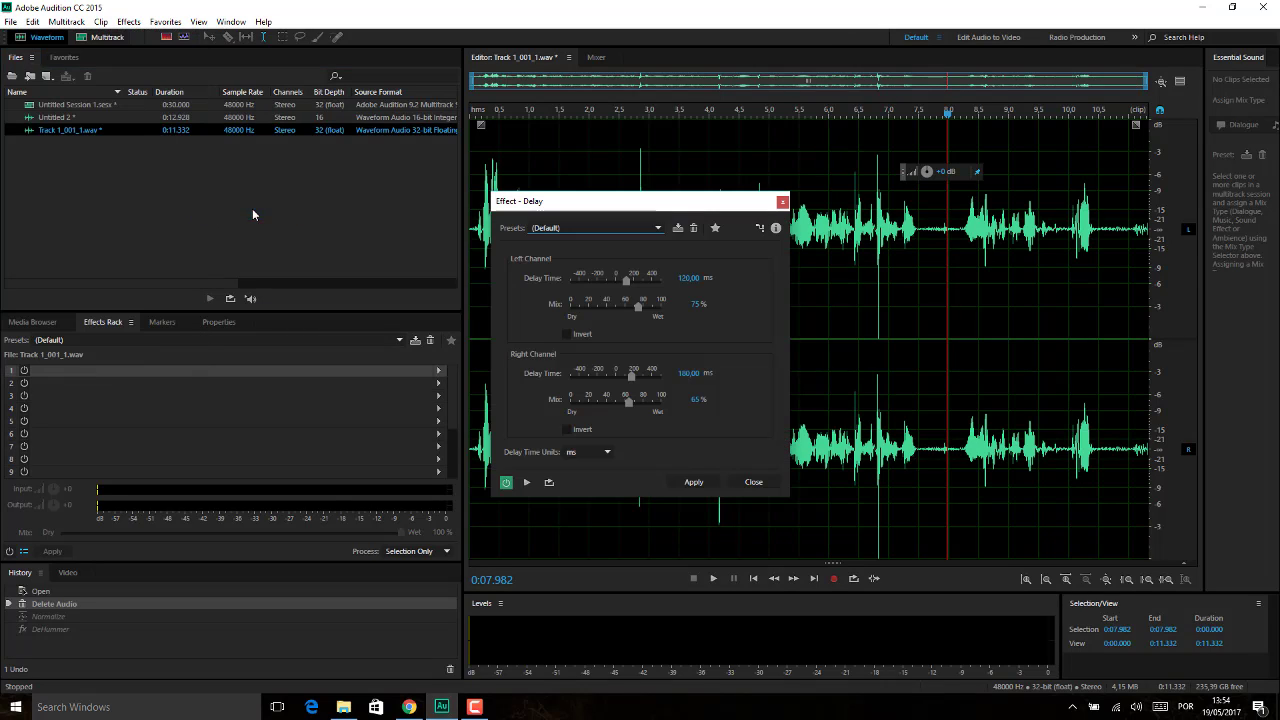
left_click(694, 482)
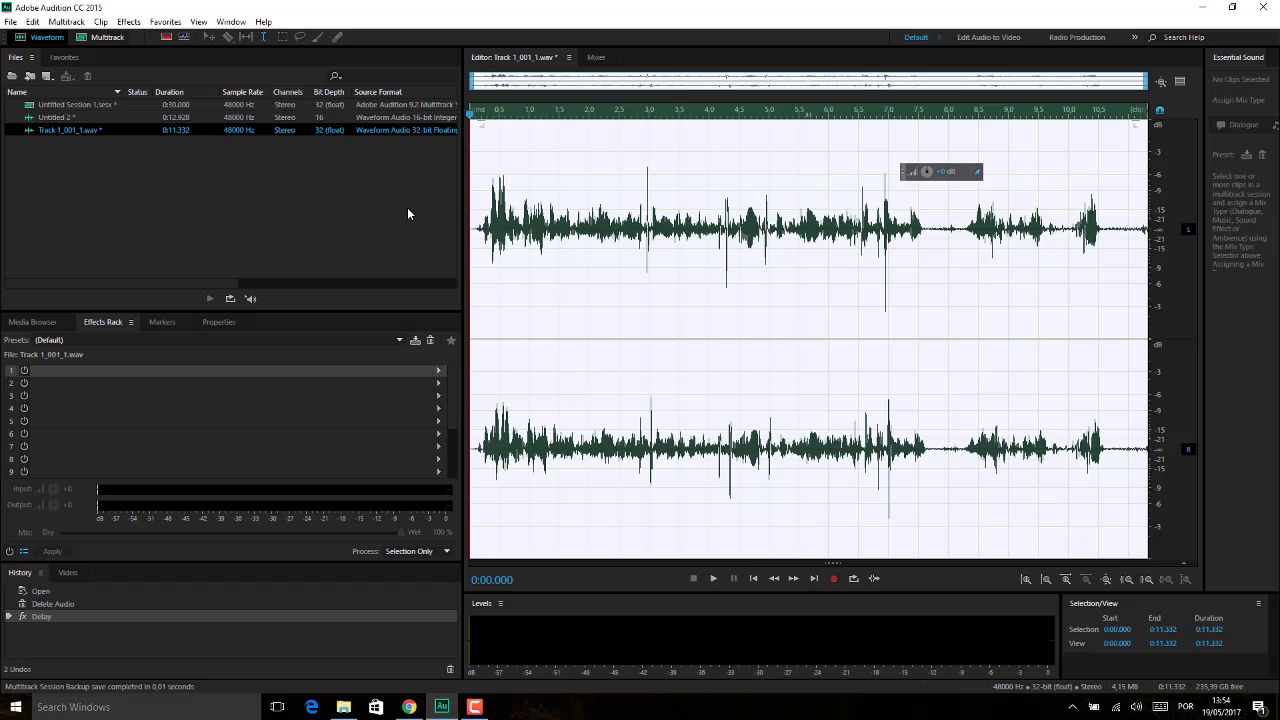
key("ctrl+z")
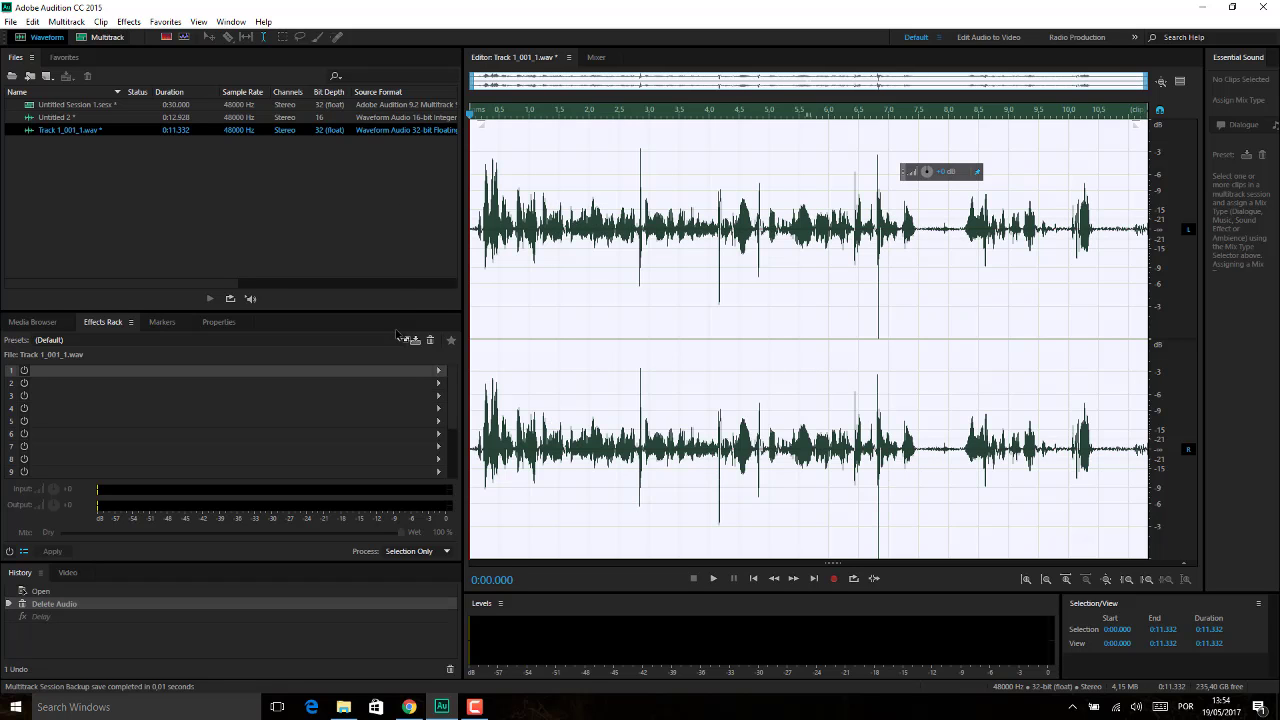
- Add Convolution Reverb to rack slot 1 and audition the track with the preview editor shown
left_click(437, 380)
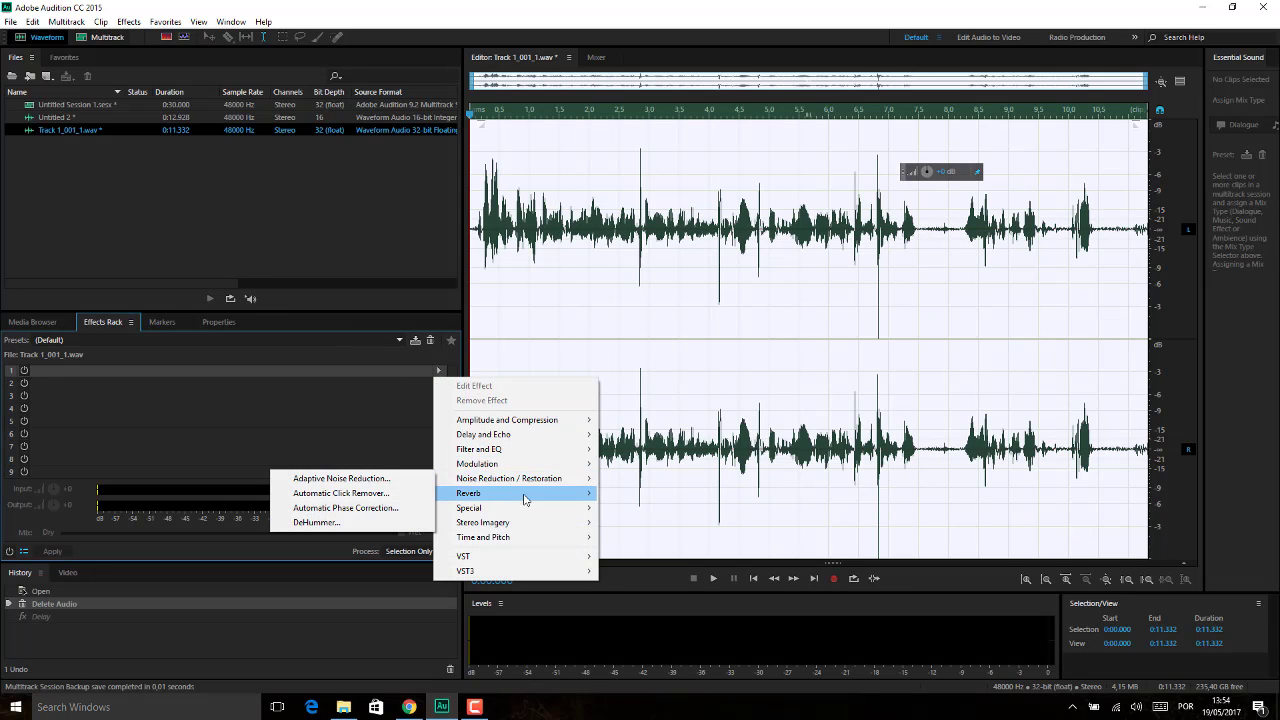
mouse_move(525, 495)
left_click(405, 494)
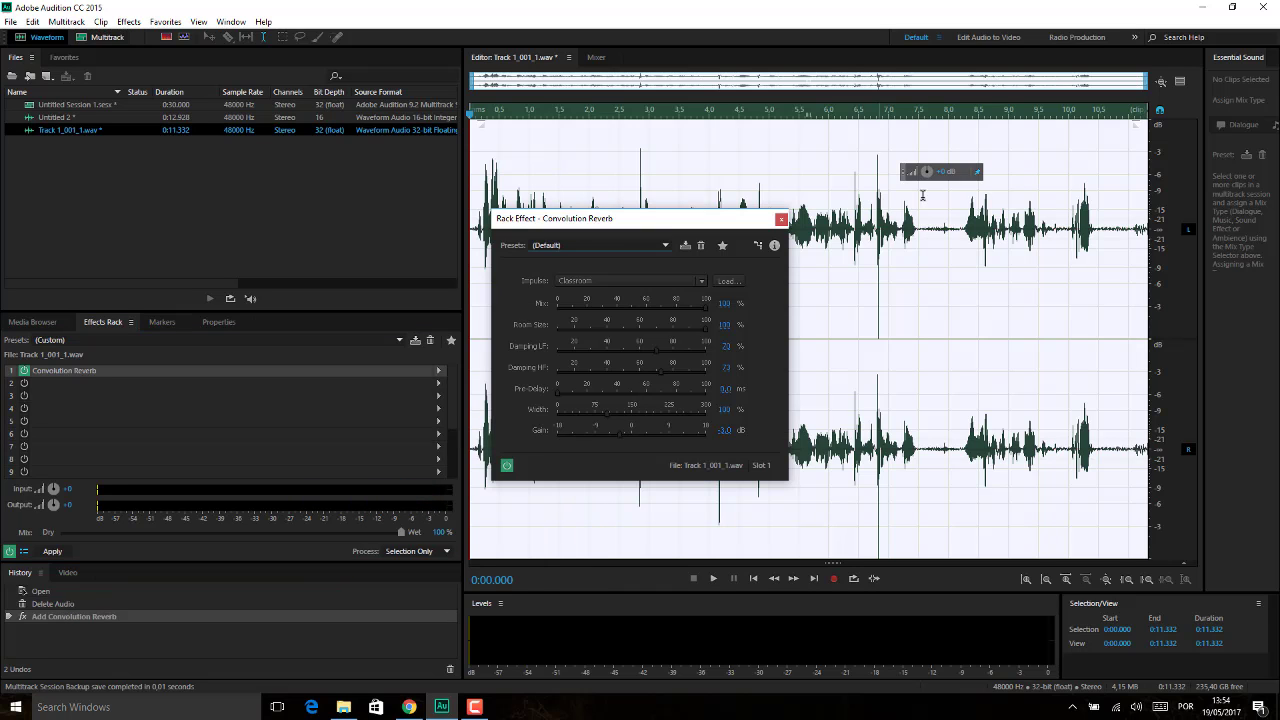
left_click(1180, 81)
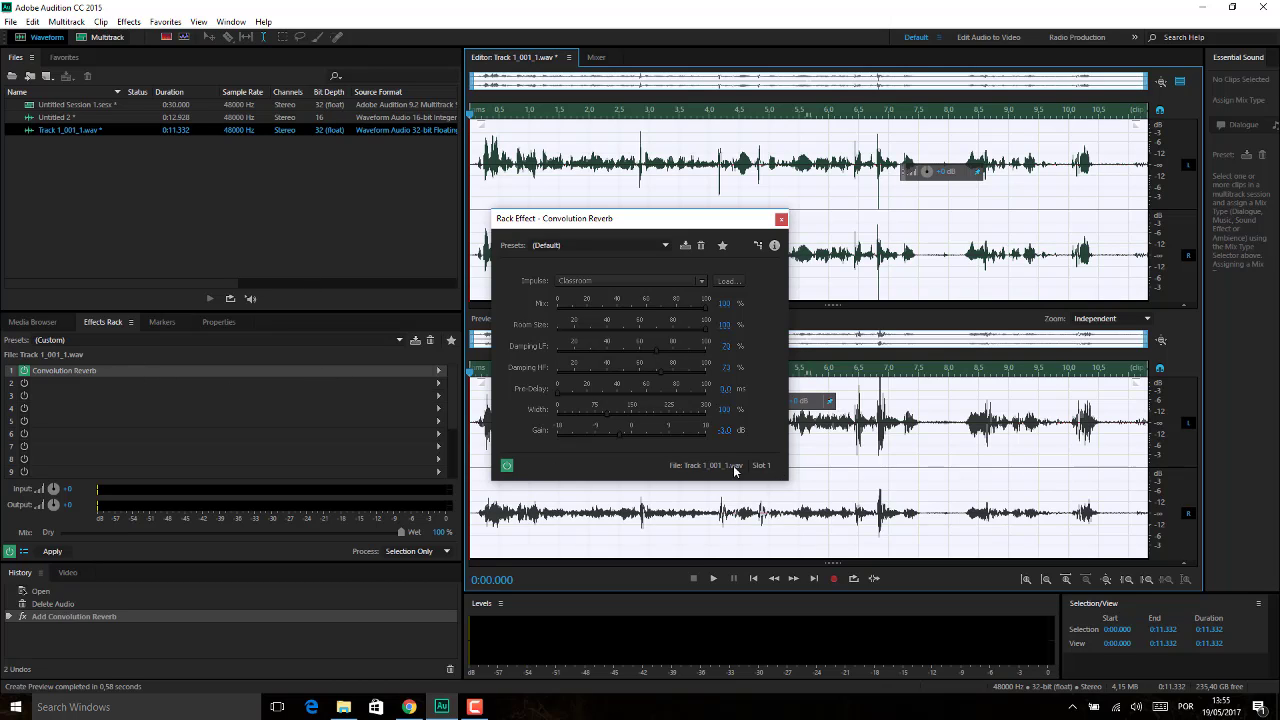
key("space")
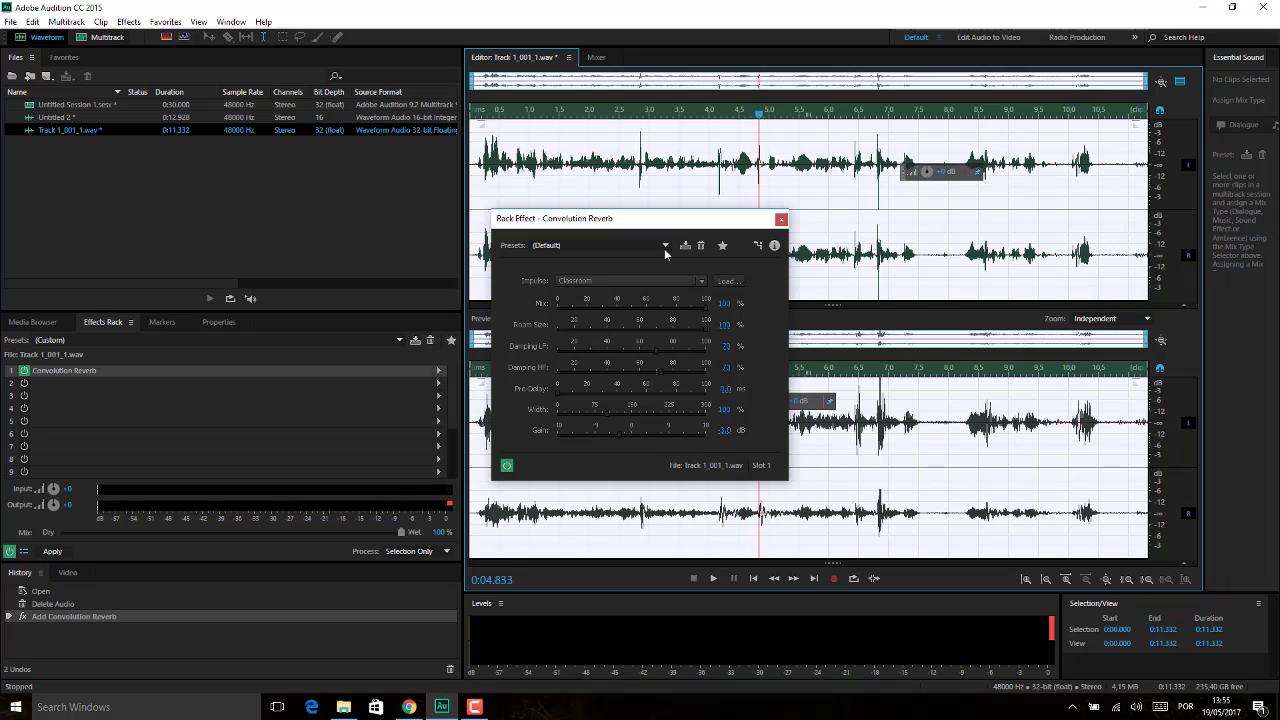
key("space")
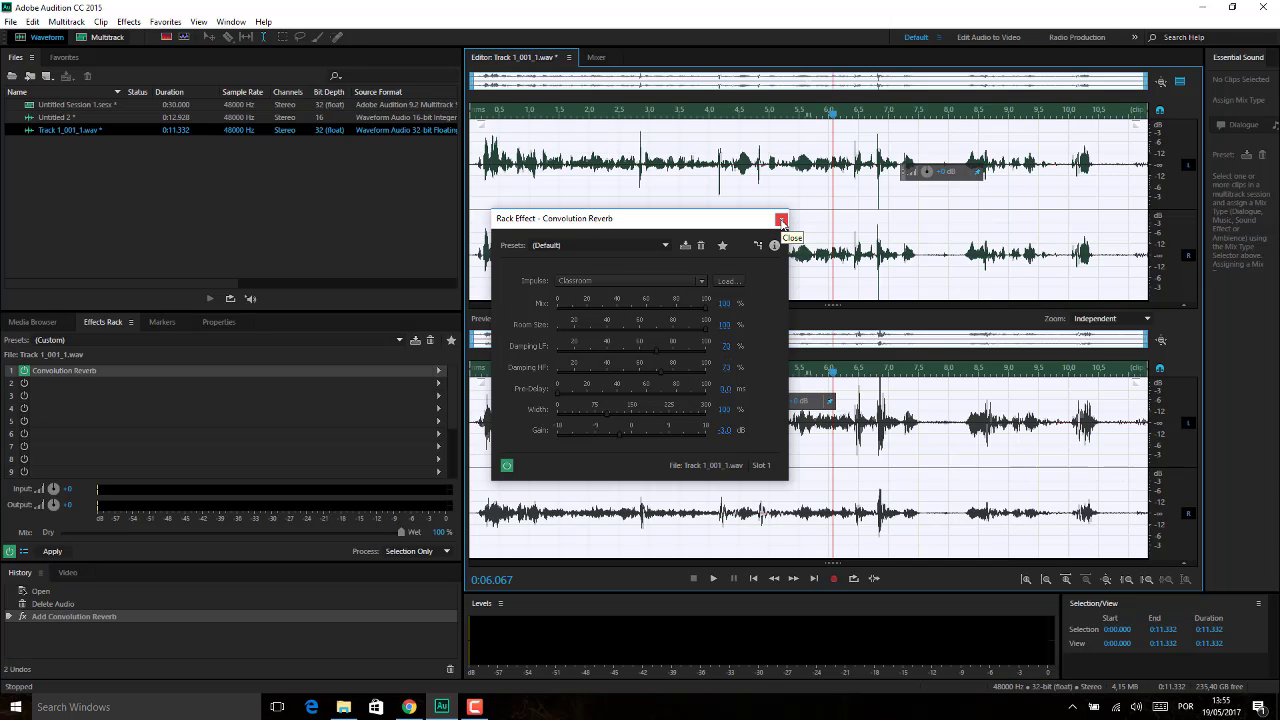
- Close the reverb settings, undo the added Convolution Reverb, and hide the preview editor
left_click(781, 220)
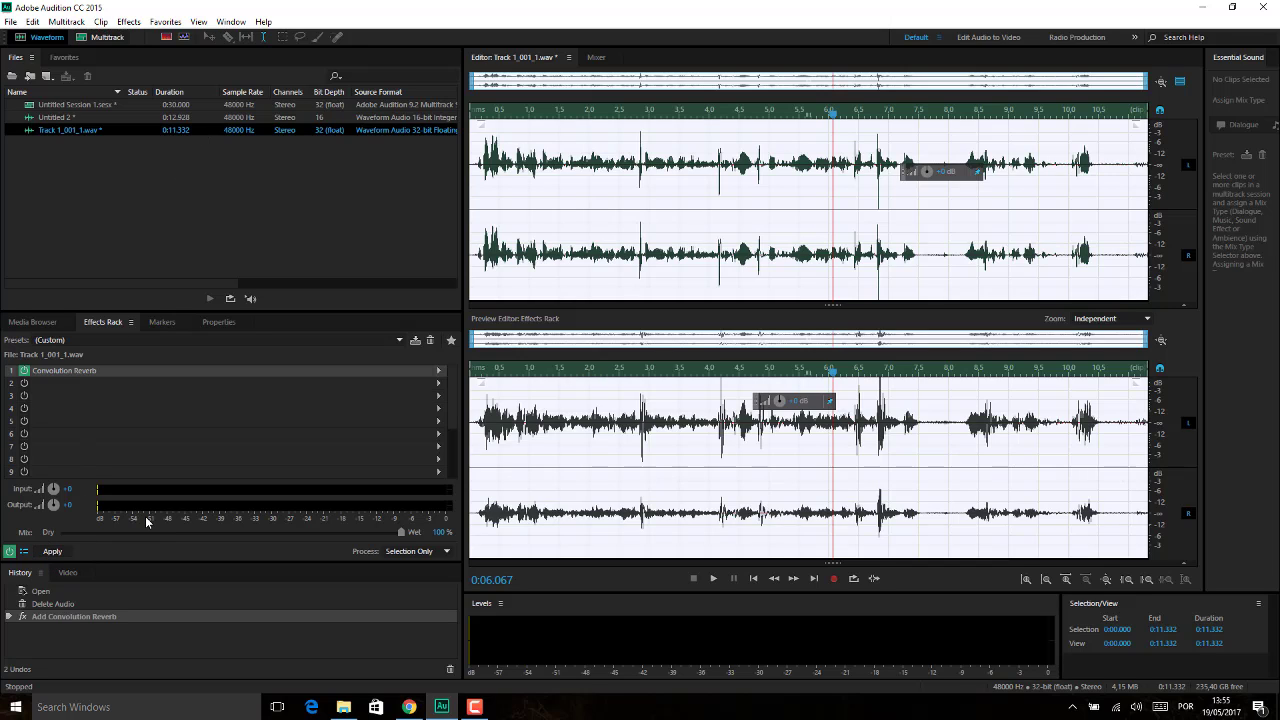
key("ctrl+z")
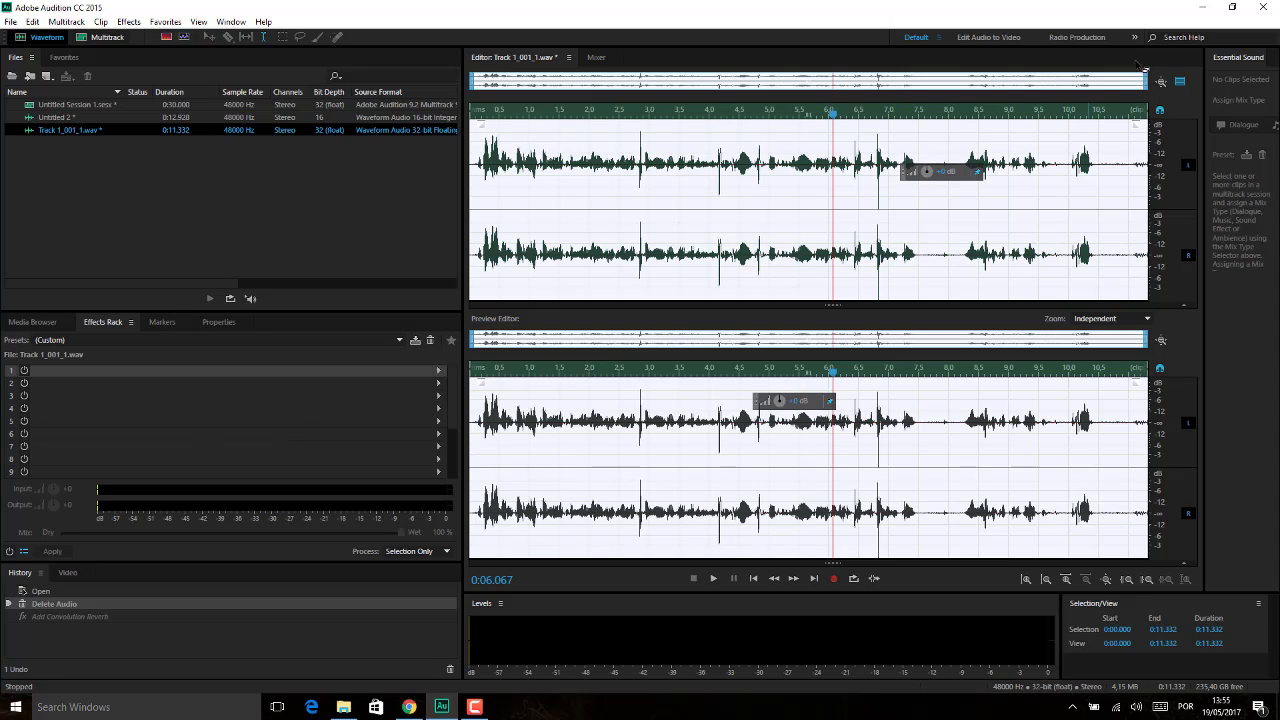
left_click(1181, 86)
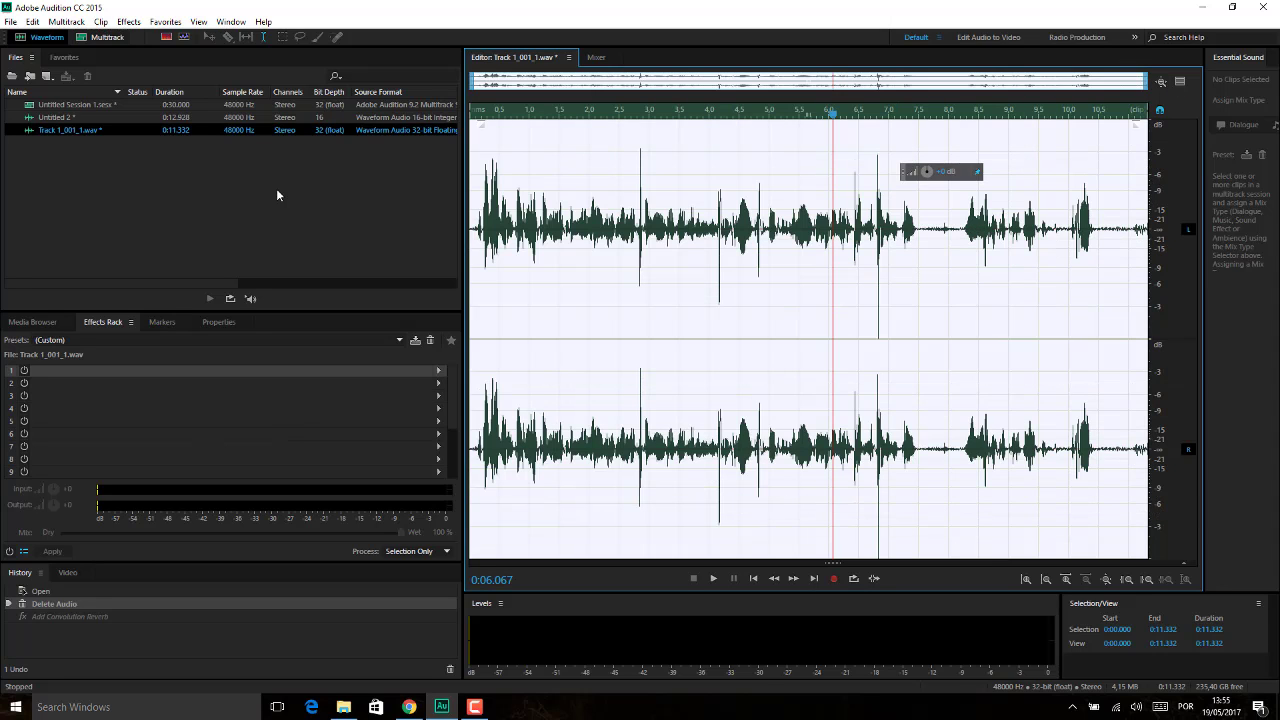
left_click(127, 21)
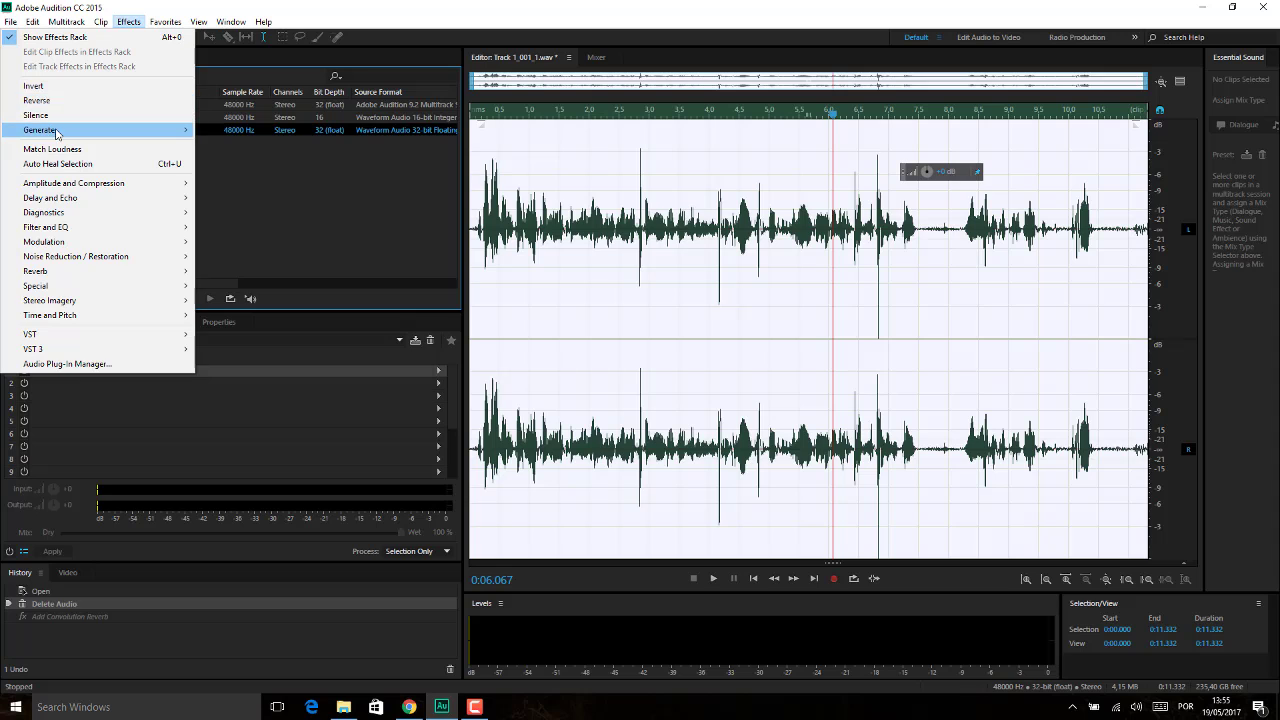
mouse_move(56, 132)
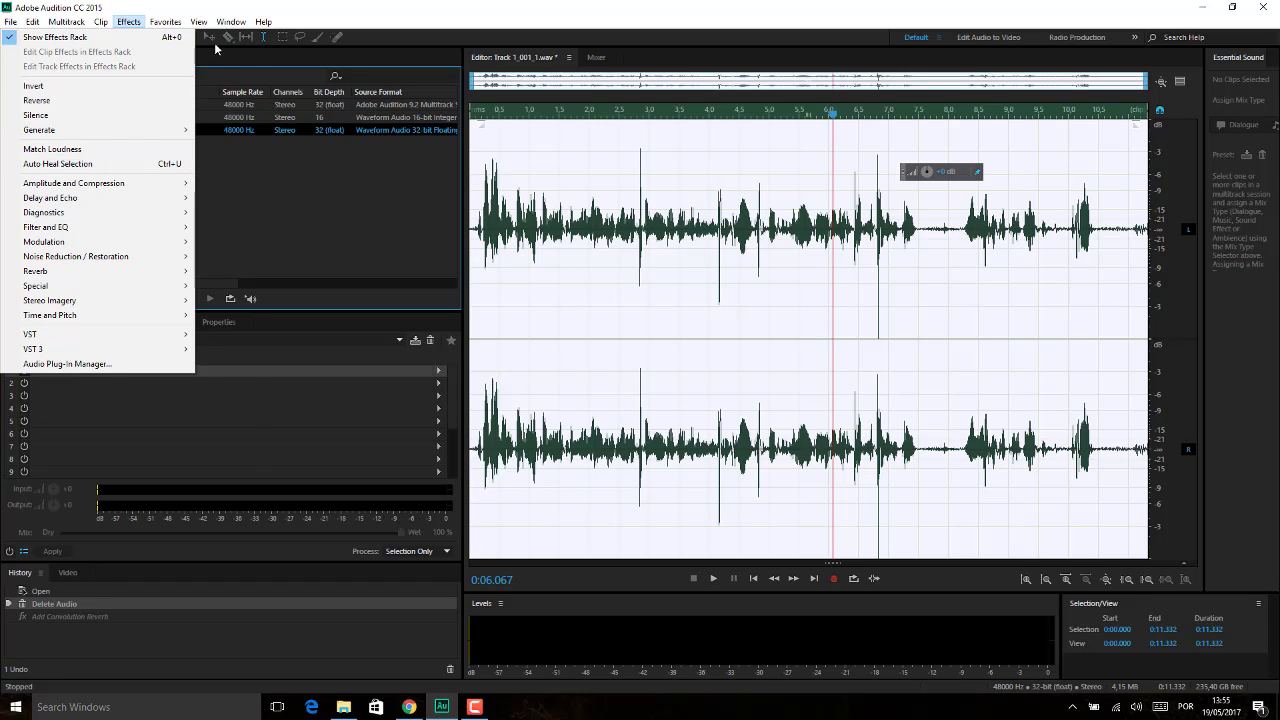
mouse_move(230, 23)
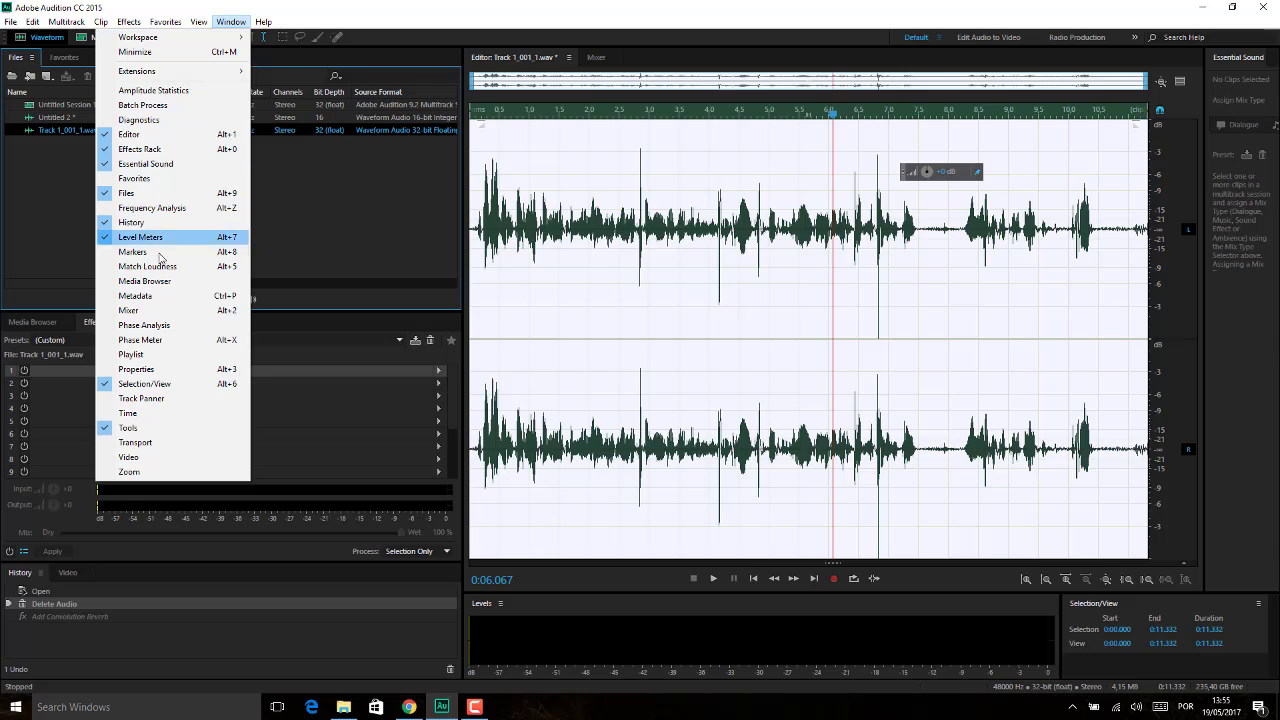
mouse_move(171, 26)
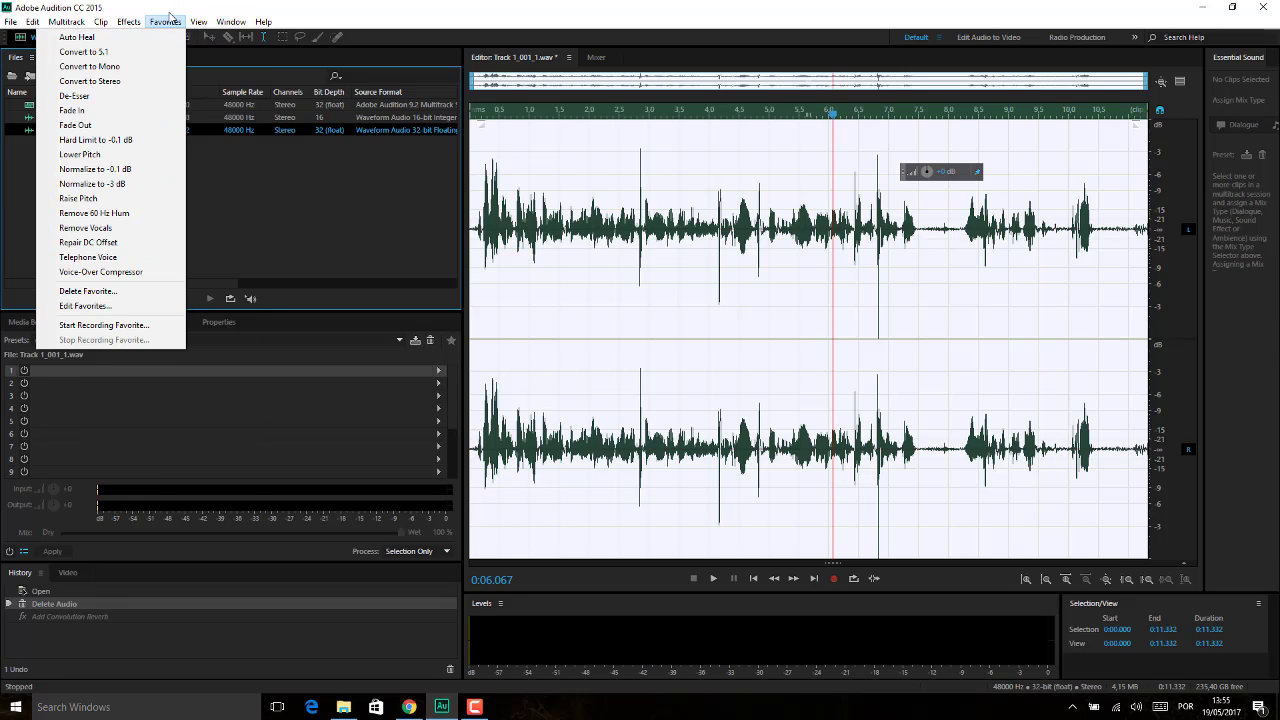
left_click(171, 20)
left_click(210, 22)
left_click(214, 22)
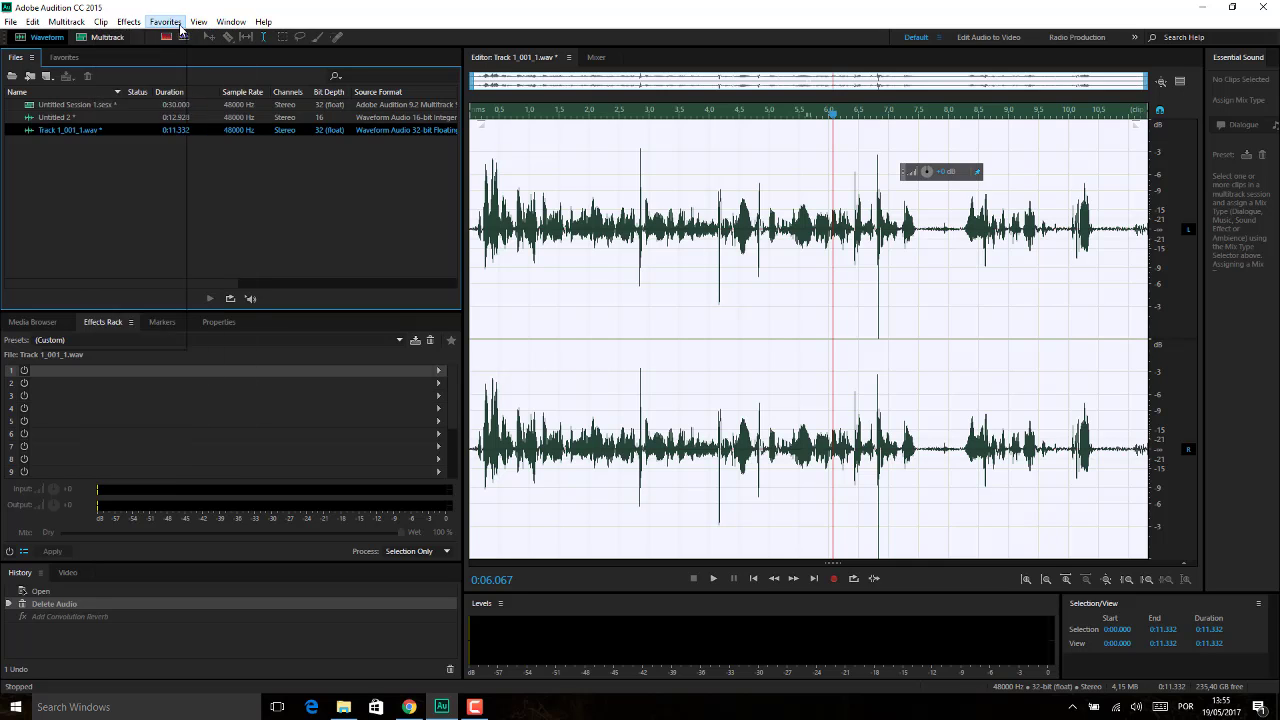
left_click(219, 24)
left_click(240, 22)
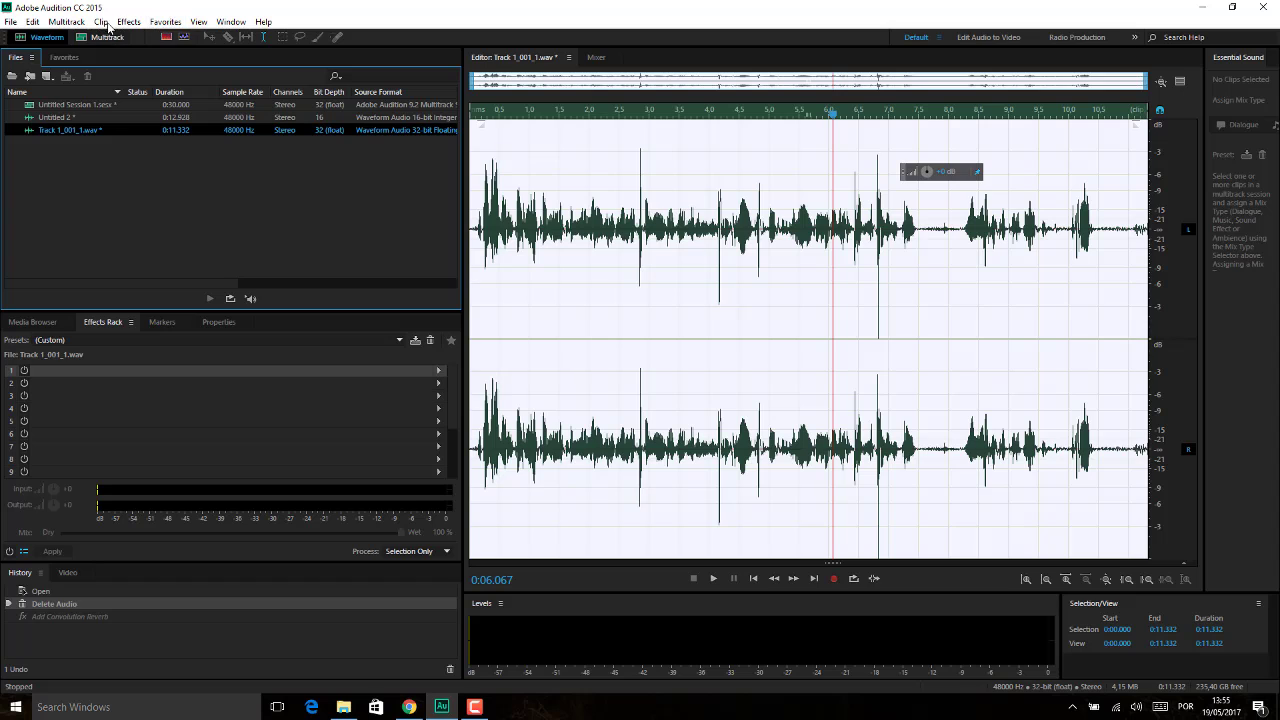
- Open the Match Loudness settings, set the match target to Peak Amplitude, and close Match Loudness
left_click(128, 21)
left_click(86, 148)
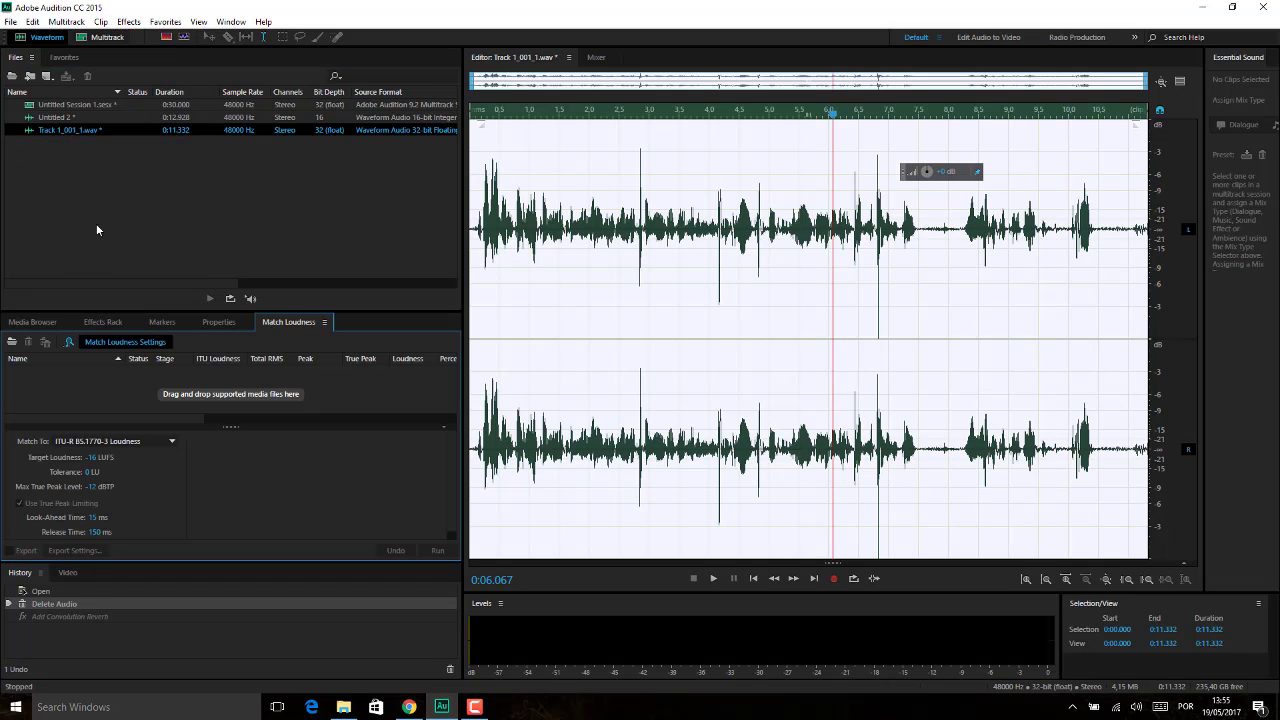
left_click(168, 440)
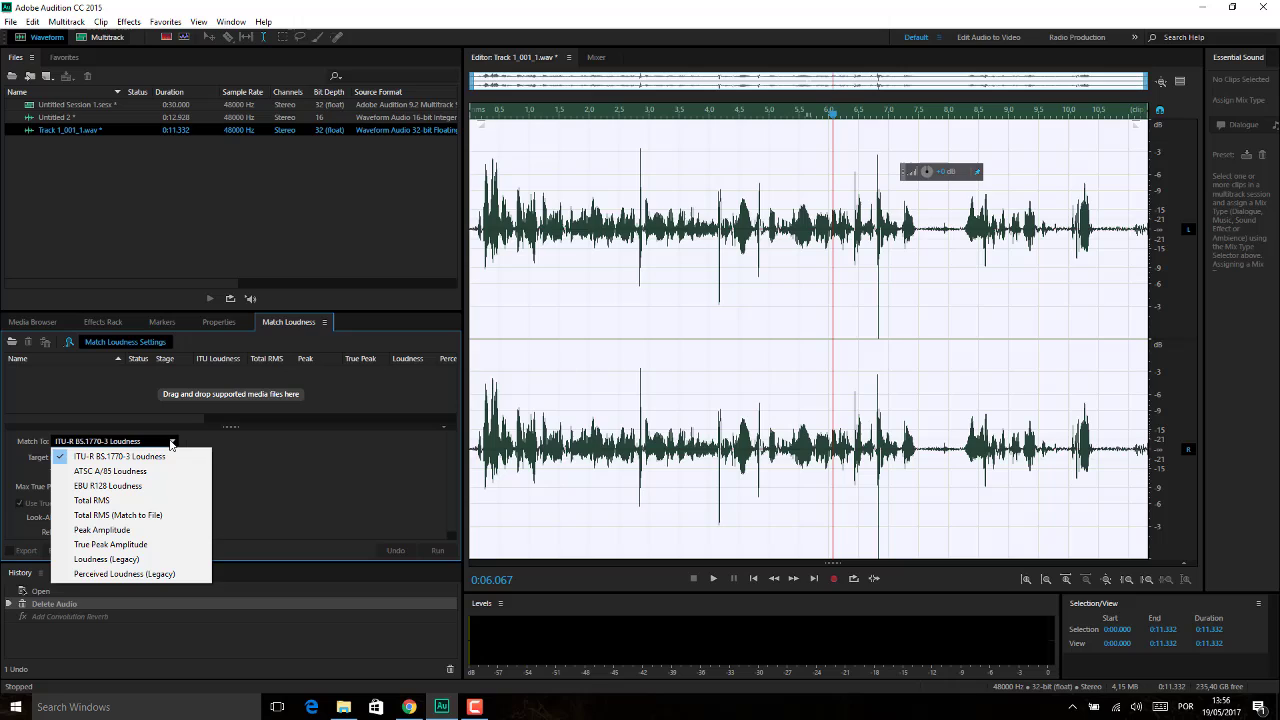
left_click(133, 531)
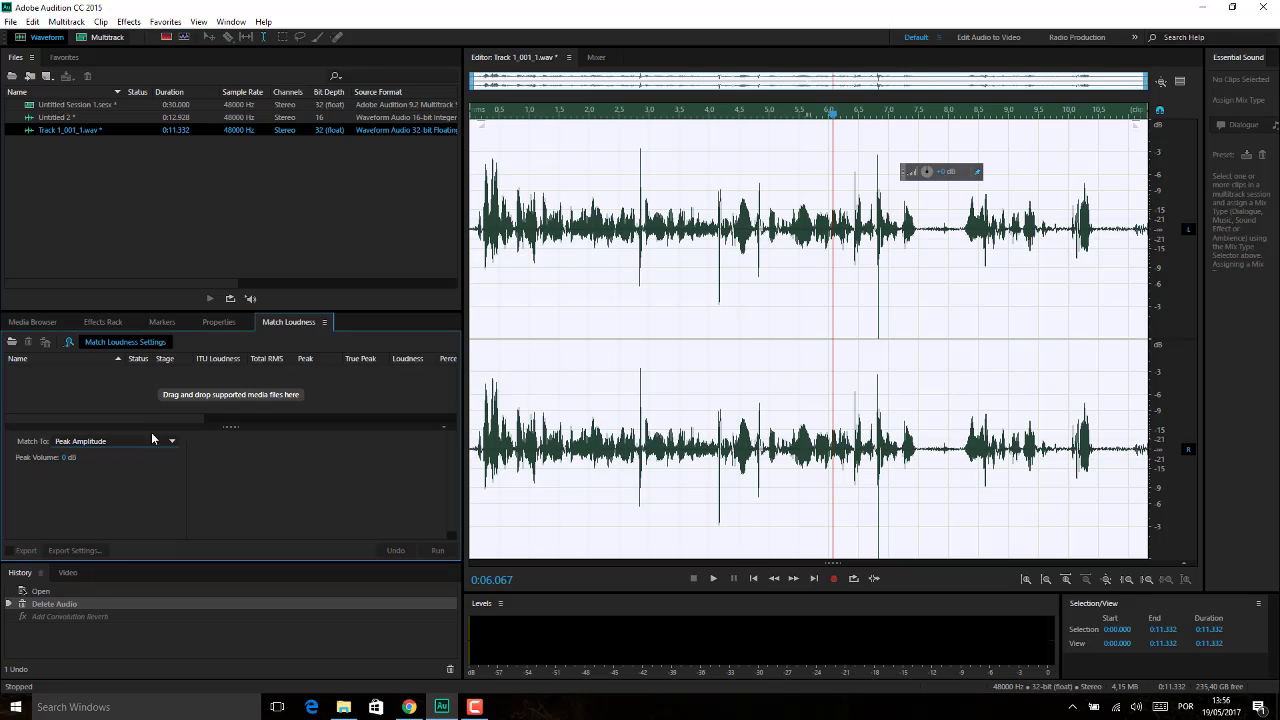
left_click(324, 322)
left_click(382, 328)
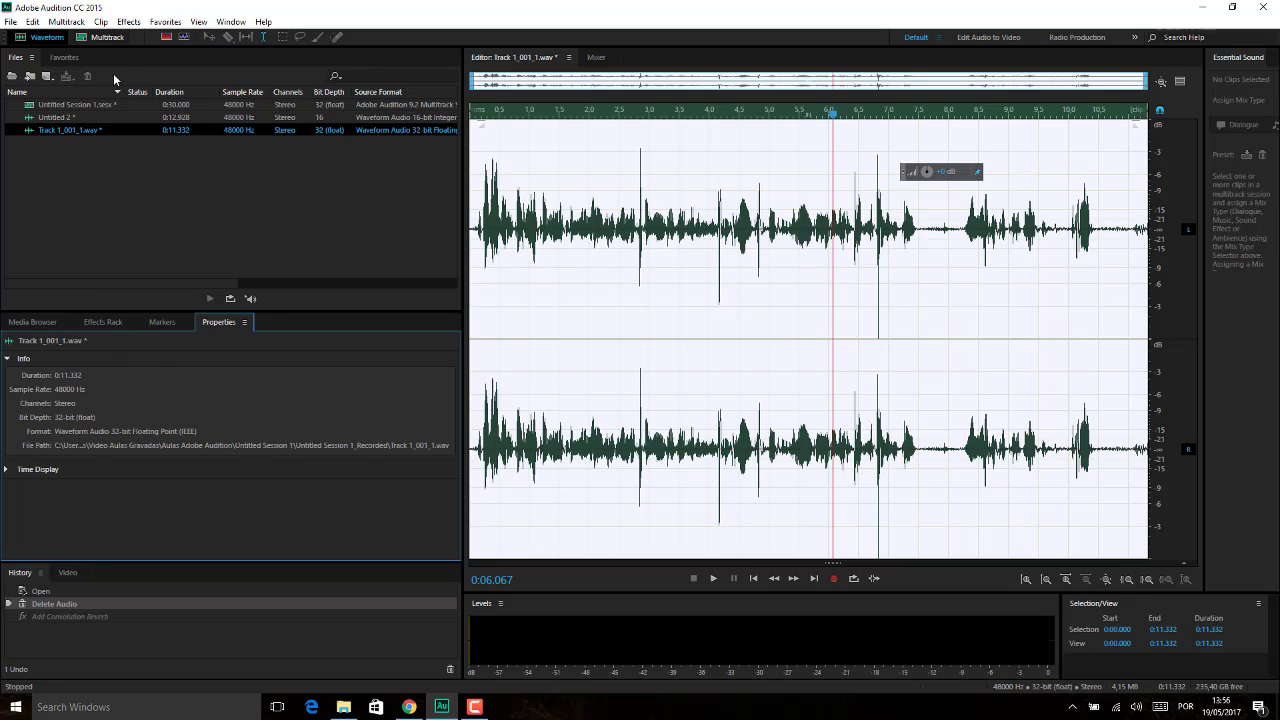
- Clear the waveform selection and place the playhead at 0:02.000
left_click(124, 23)
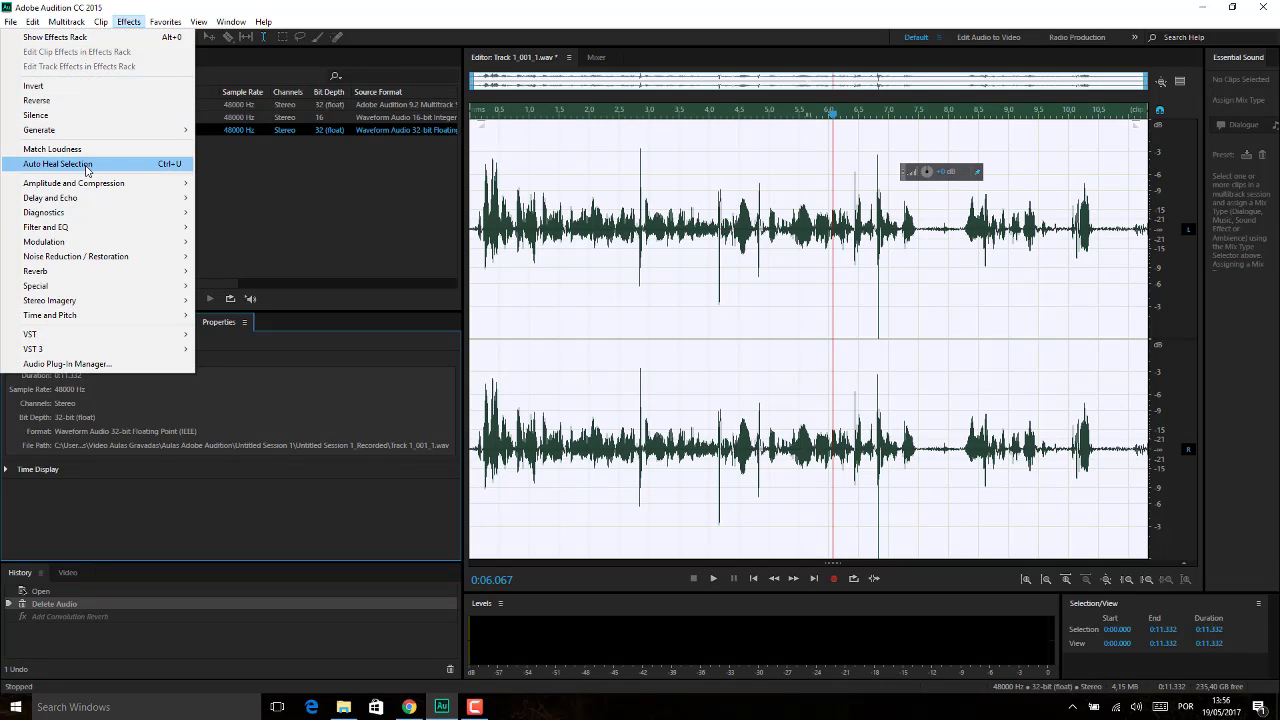
left_click(520, 265)
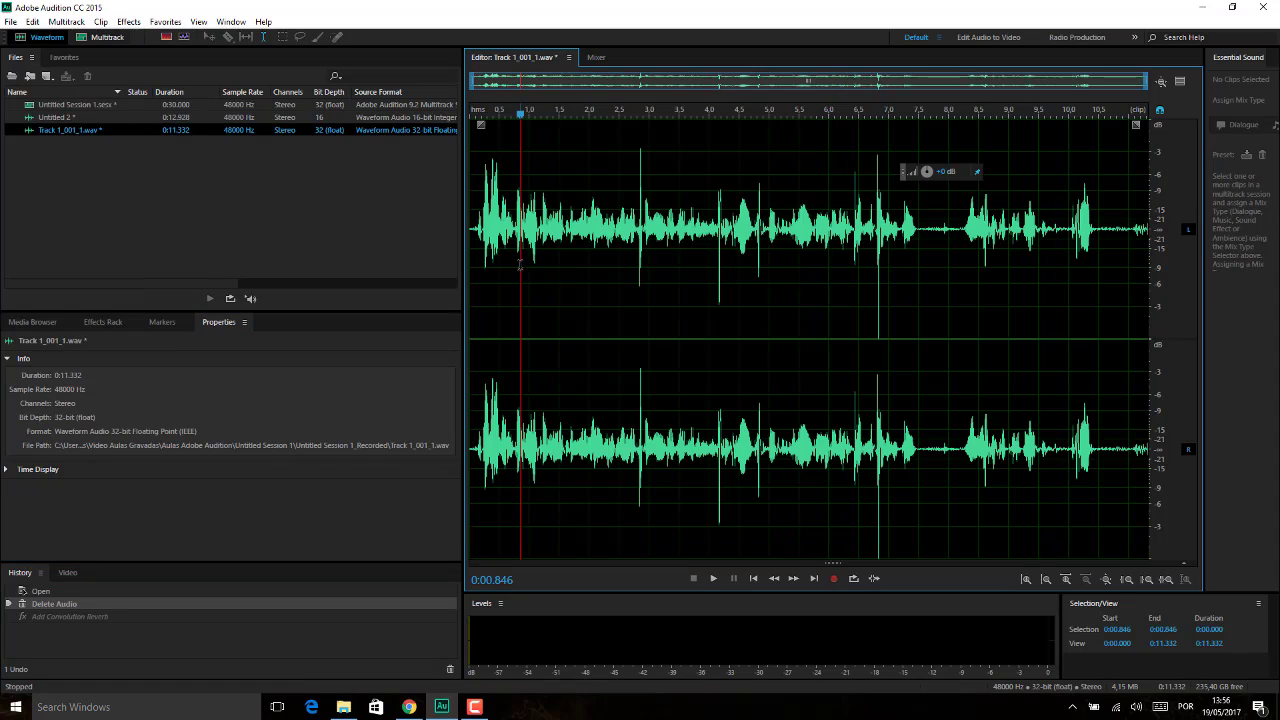
left_click(589, 265)
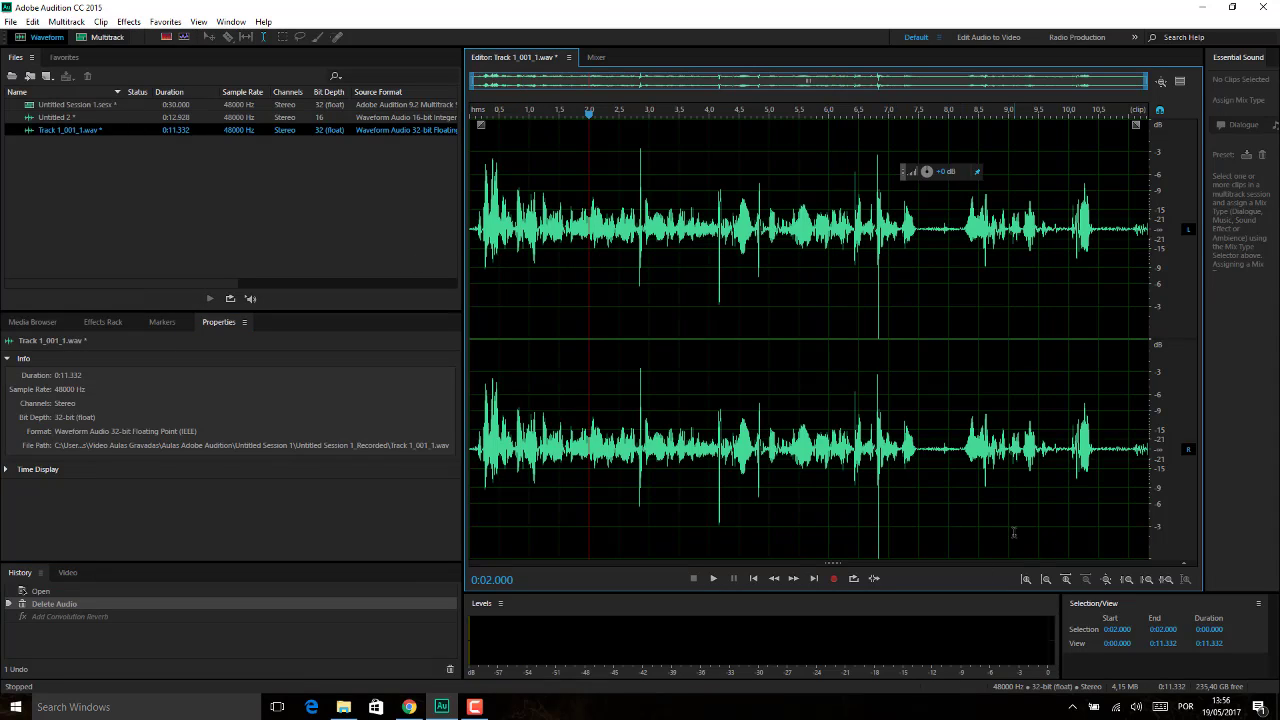
- Audition the track from 0:02.000 with the waveform magnified to a few milliseconds around the playhead
left_click(1066, 580)
left_click_drag(1066, 580, 1086, 580)
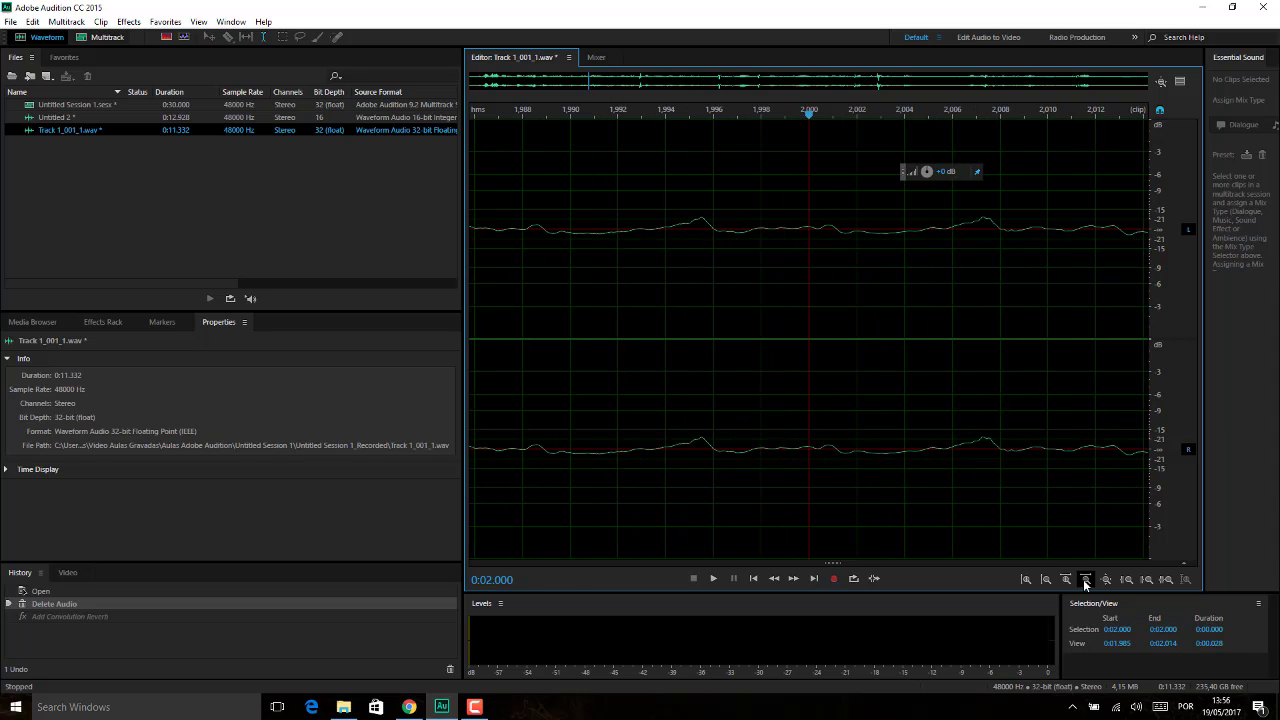
left_click(1066, 580)
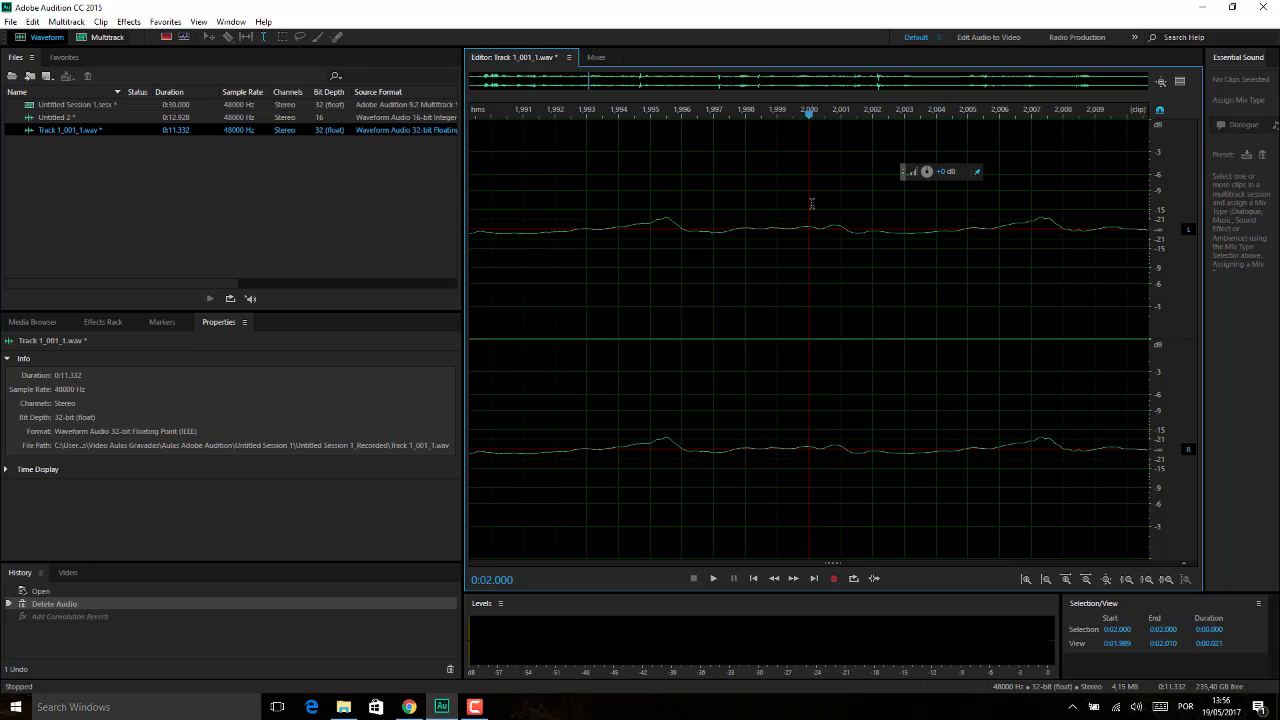
key("space")
key("space")
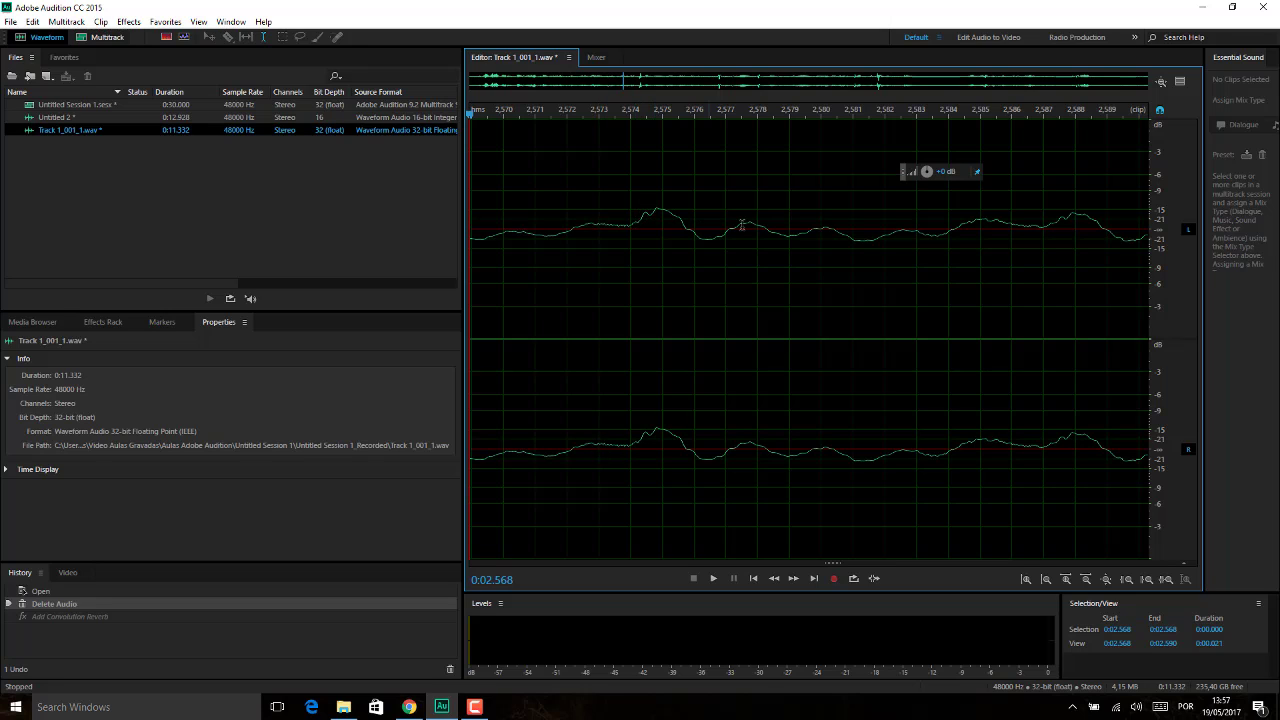
- Place the playhead at 0:02.579 and audition the audio from there in very short bursts
left_click(789, 243)
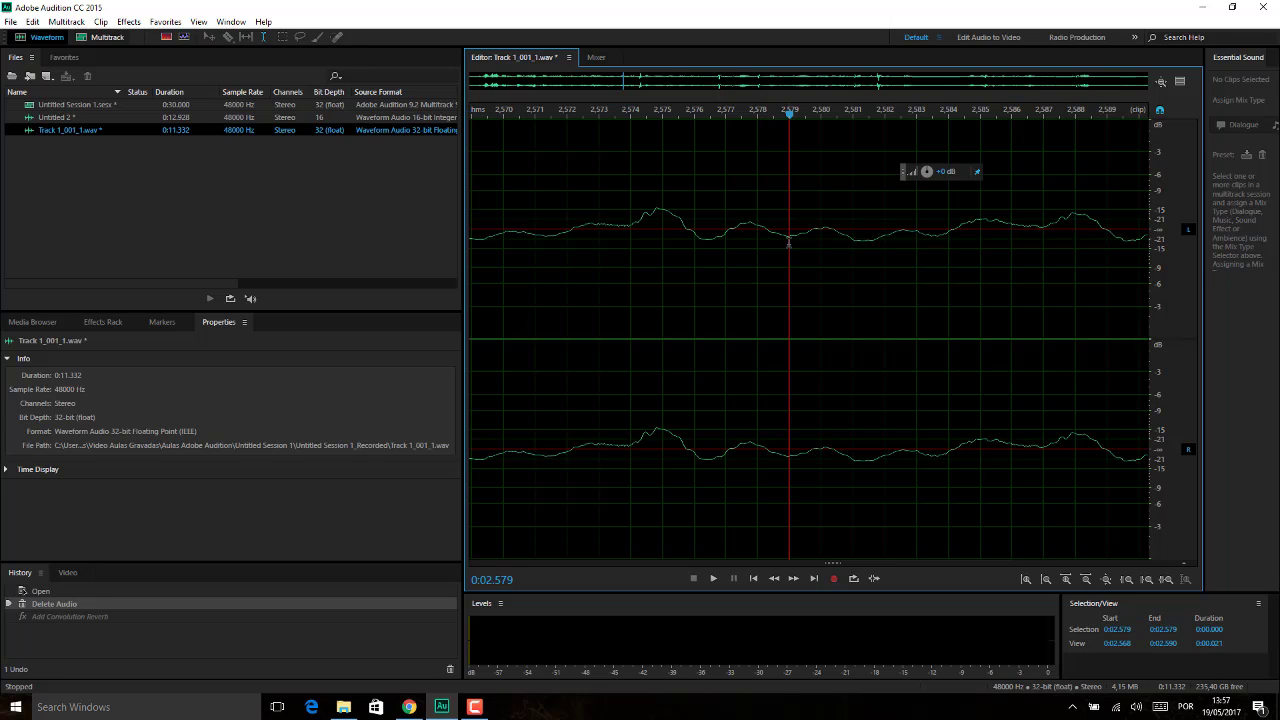
key("space")
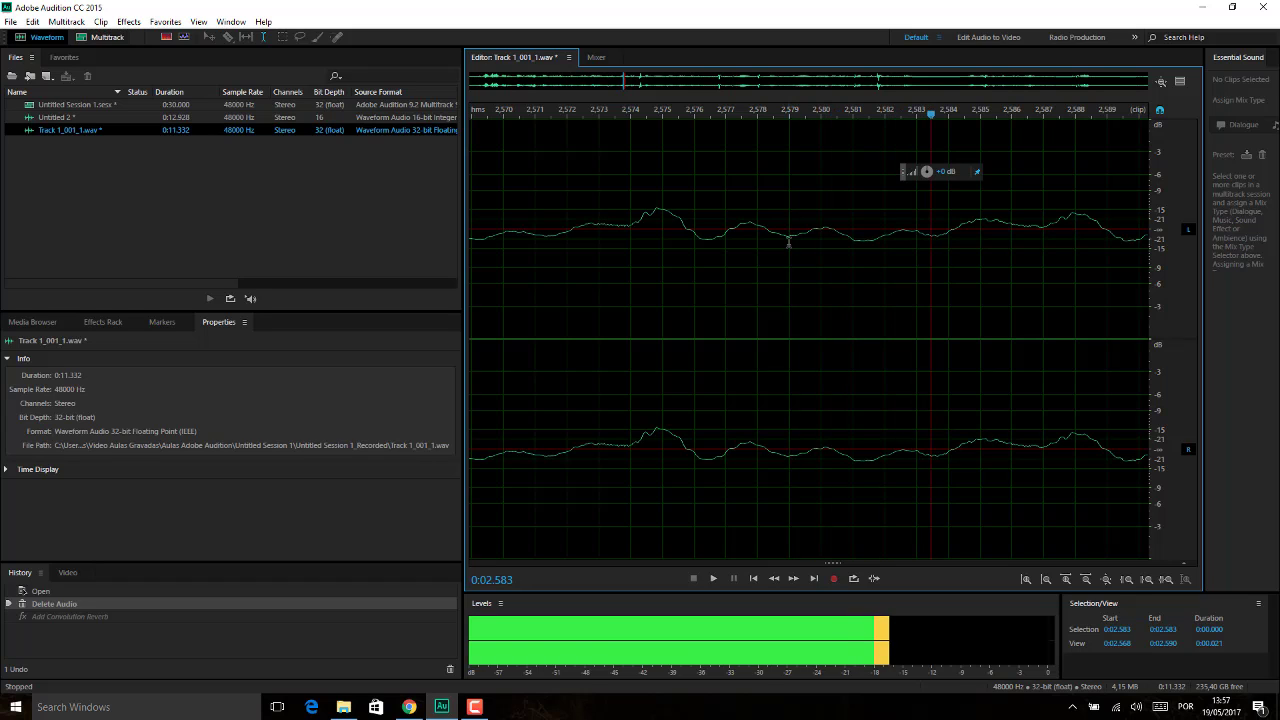
key("space")
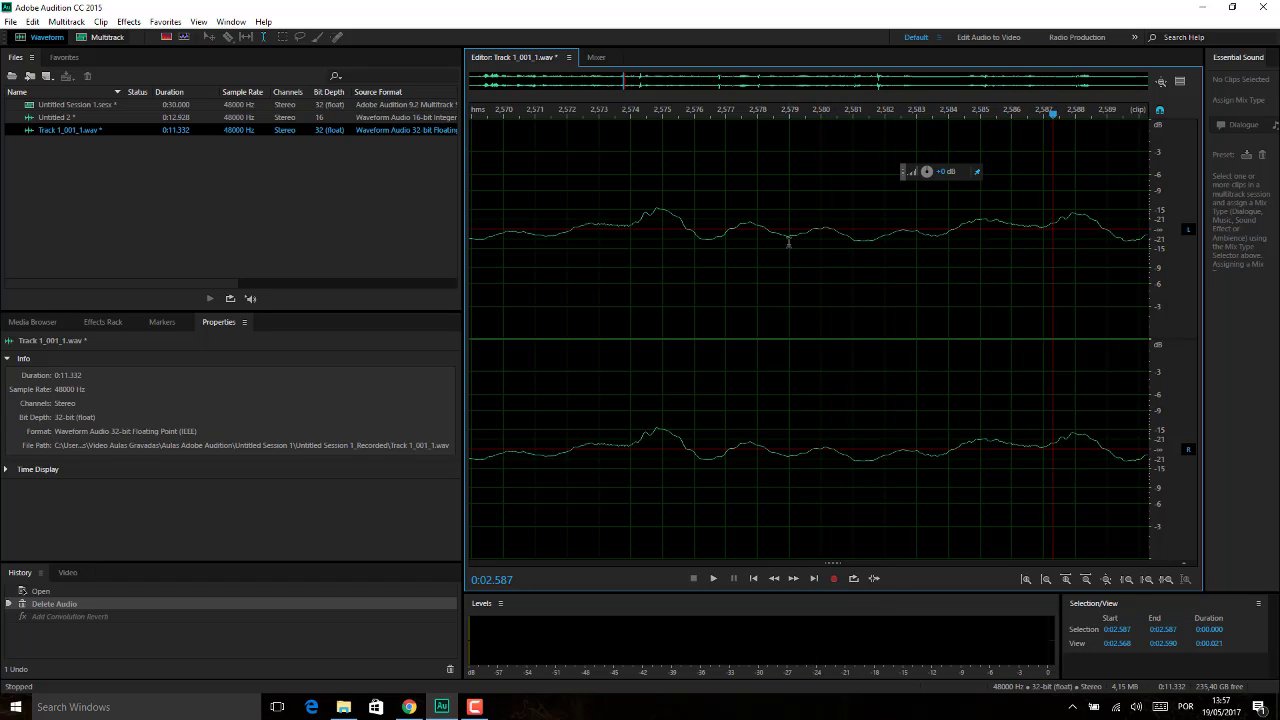
key("space")
key("space")
key("space")
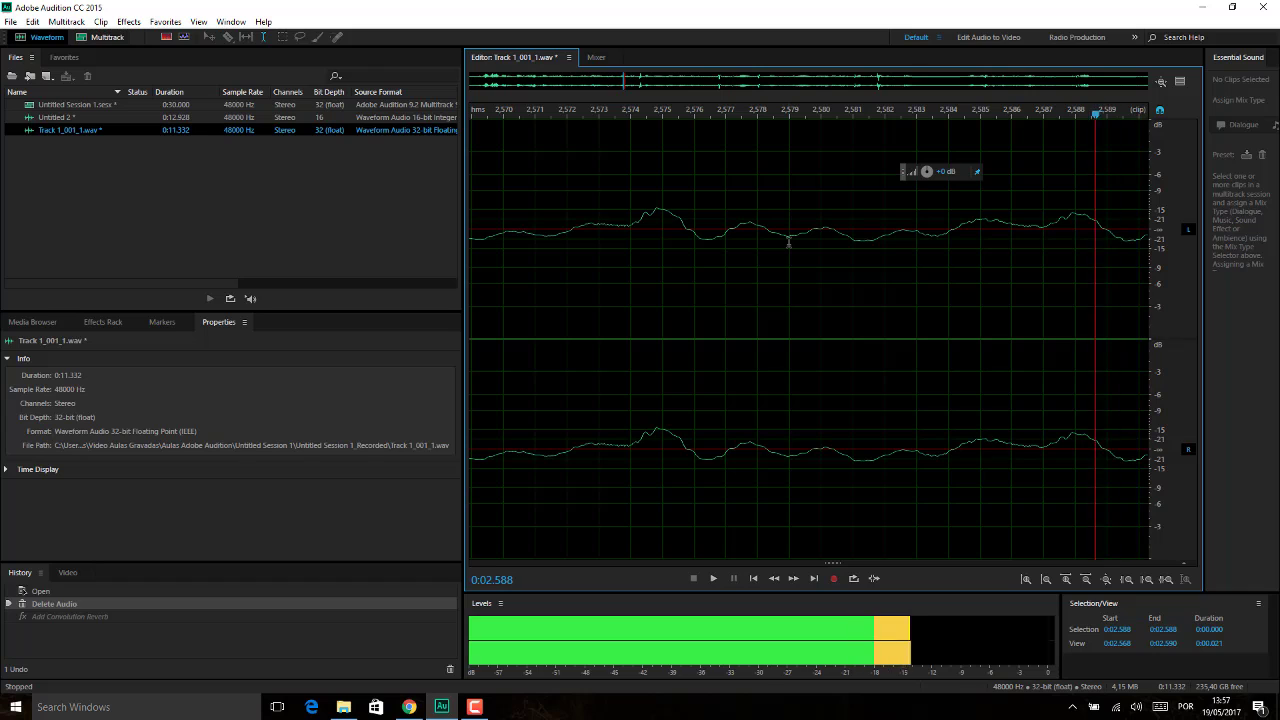
- Step the playhead backwards through the magnified waveform to 0:02.555
key("Left")
key("Left")
key("Left")
key("Left")
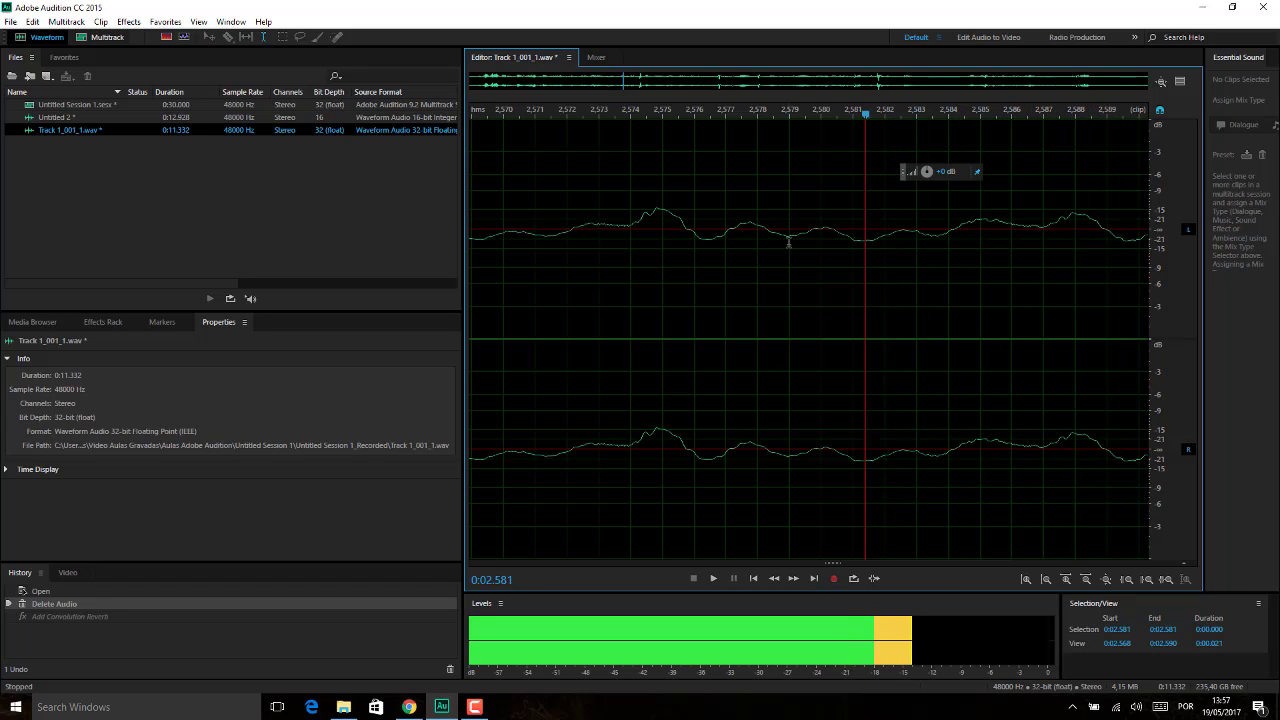
key("Left")
key("Left")
key("Left")
key("Left")
key("Left")
key("Left")
key("Left")
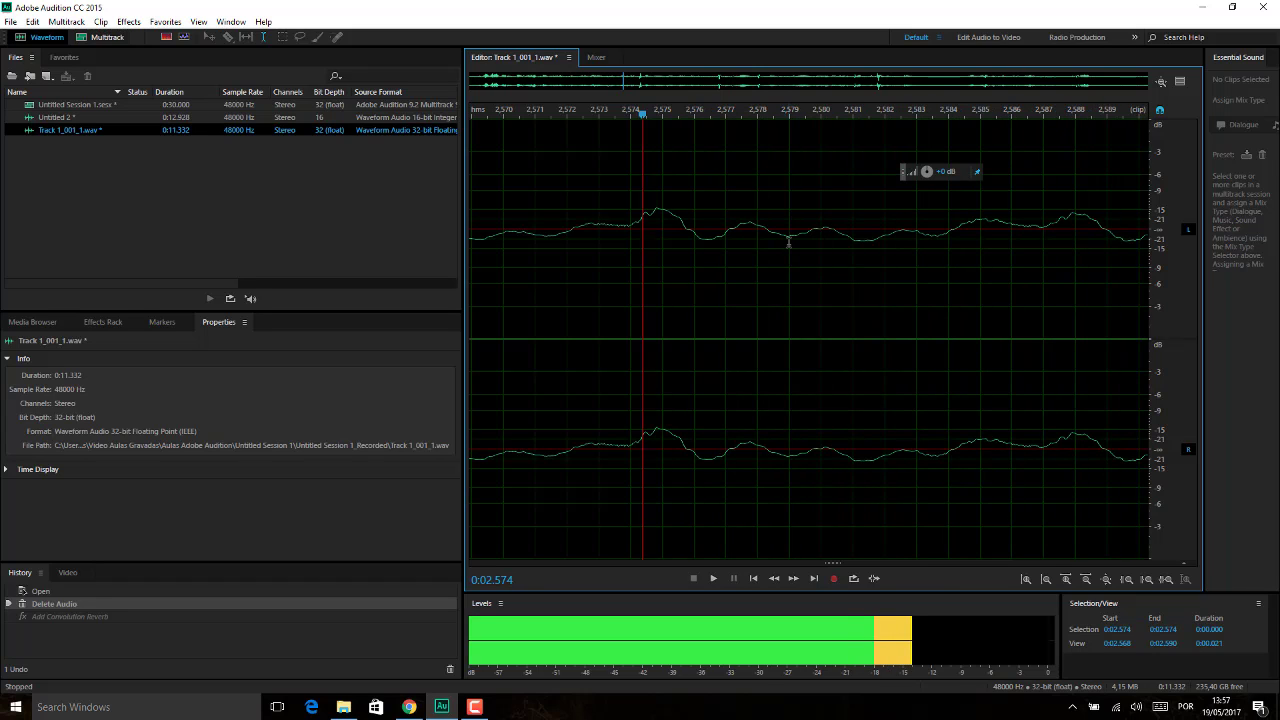
key("Left")
key("Left")
key("Left")
key("Left")
key("Left")
key("Left")
key("Left")
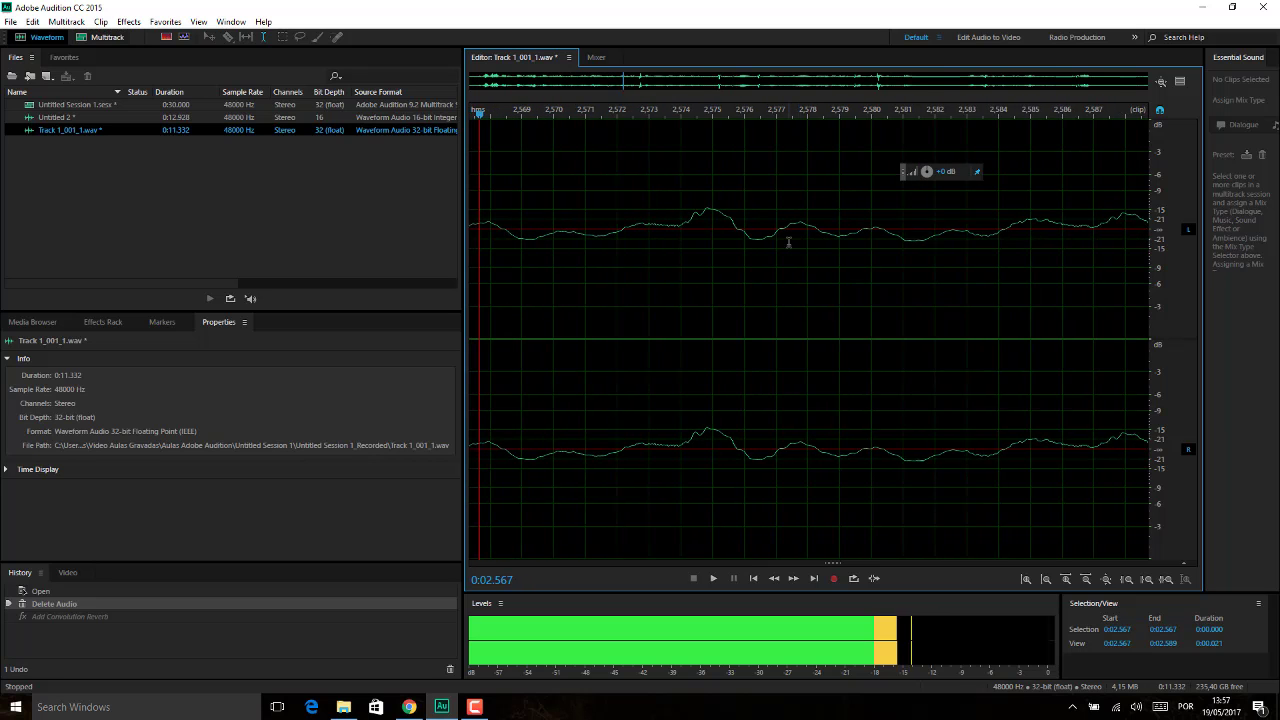
key("Left")
key("Left")
key("Left")
key("Left")
key("Left")
key("Left")
key("Left")
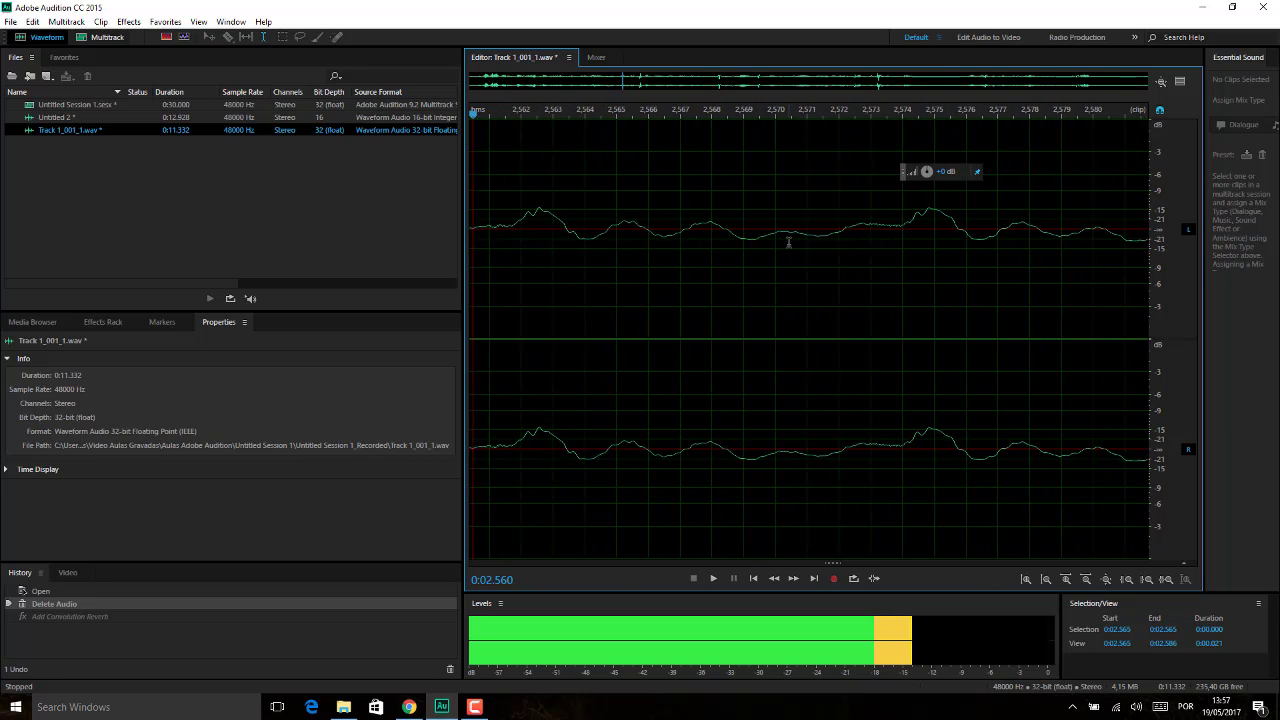
key("Left")
key("Left")
key("Left")
key("Left")
key("Left")
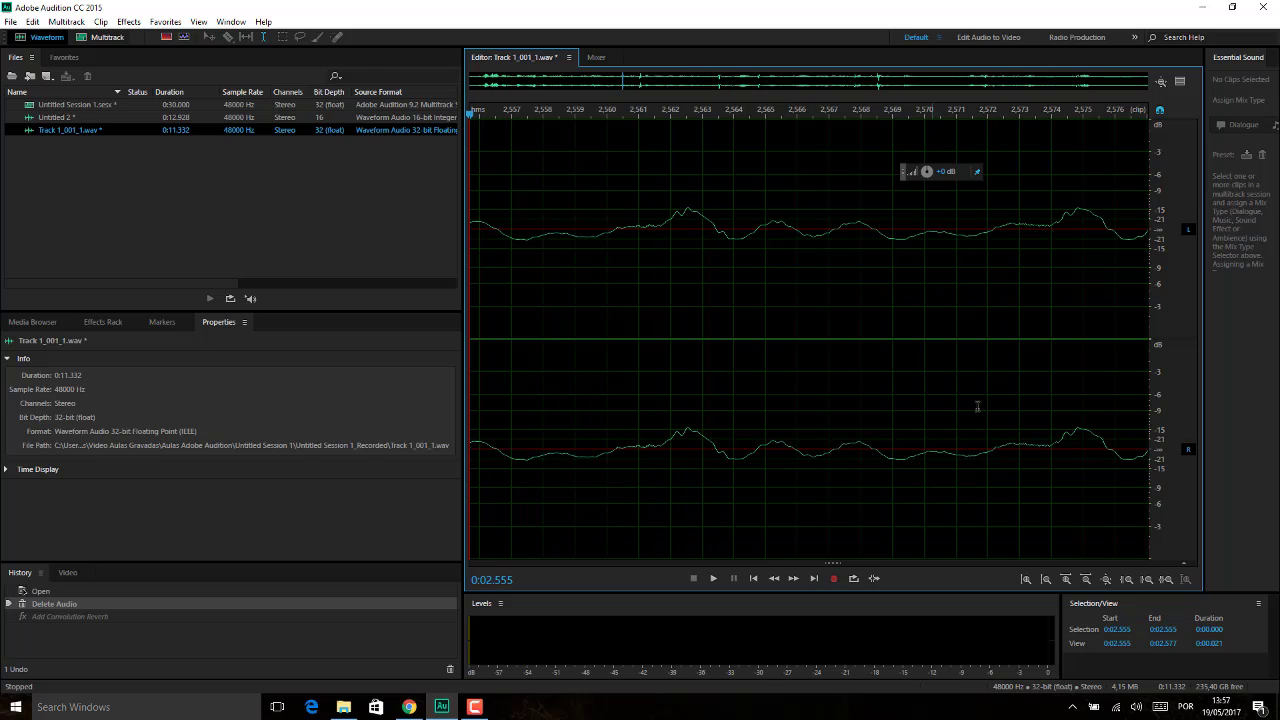
- Audition the track in short bursts from 0:02.555 with a slightly wider waveform view, stopping at 0:03.135
left_click(1086, 580)
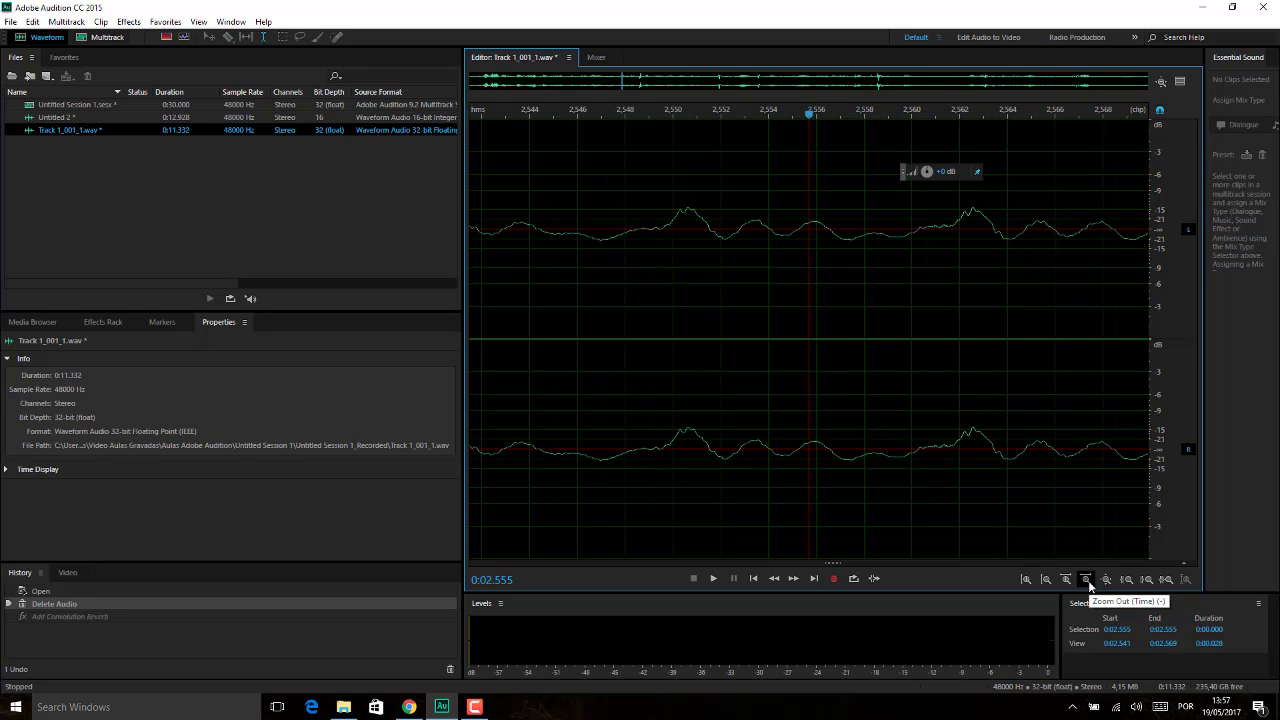
left_click(1086, 580)
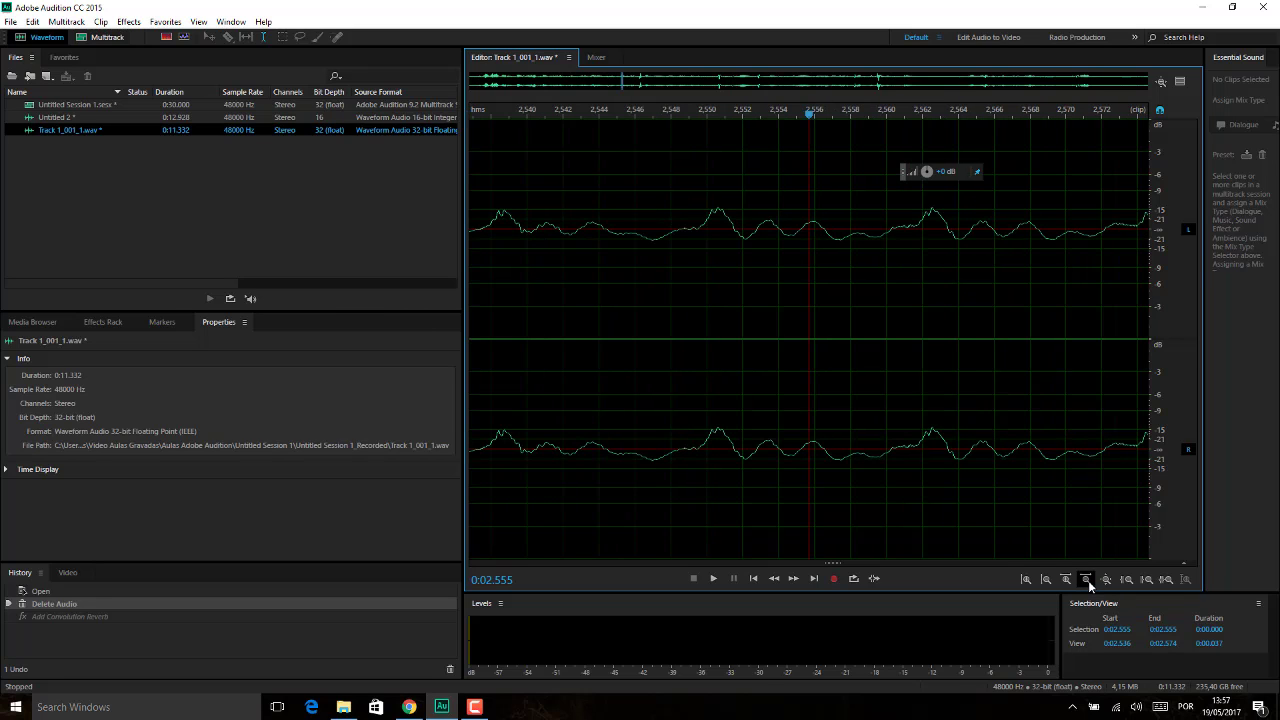
key("space")
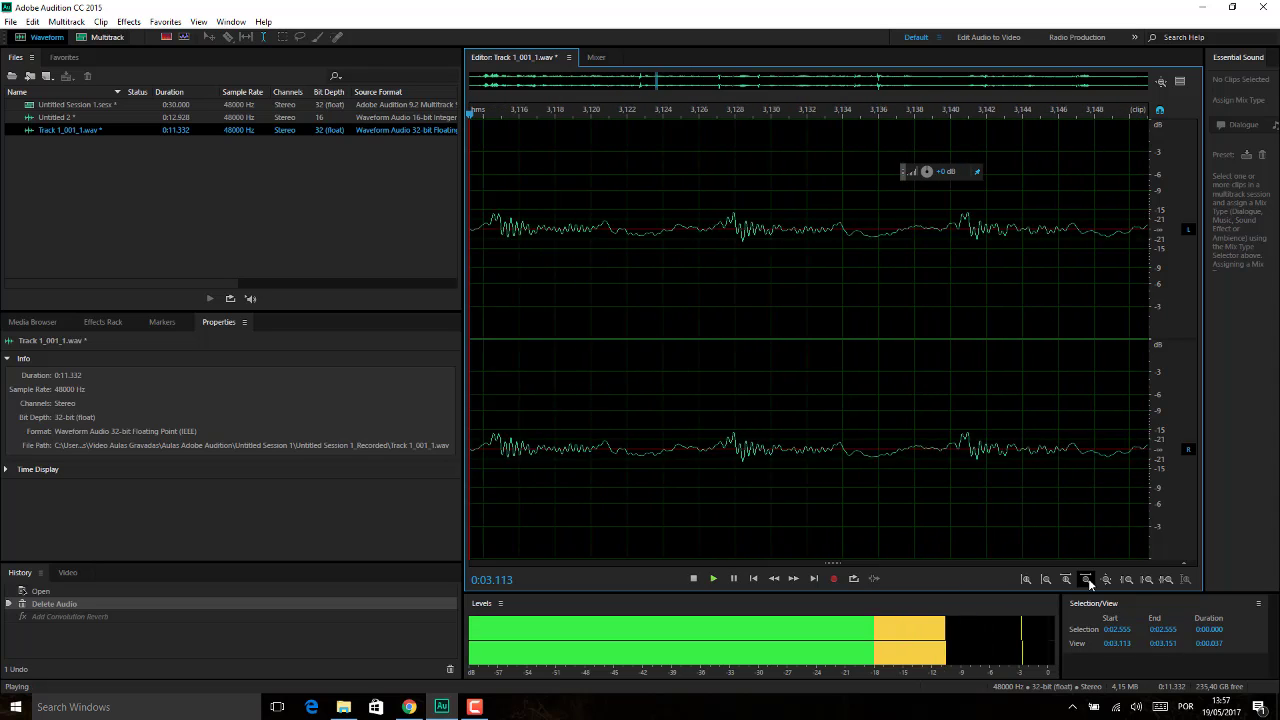
key("space")
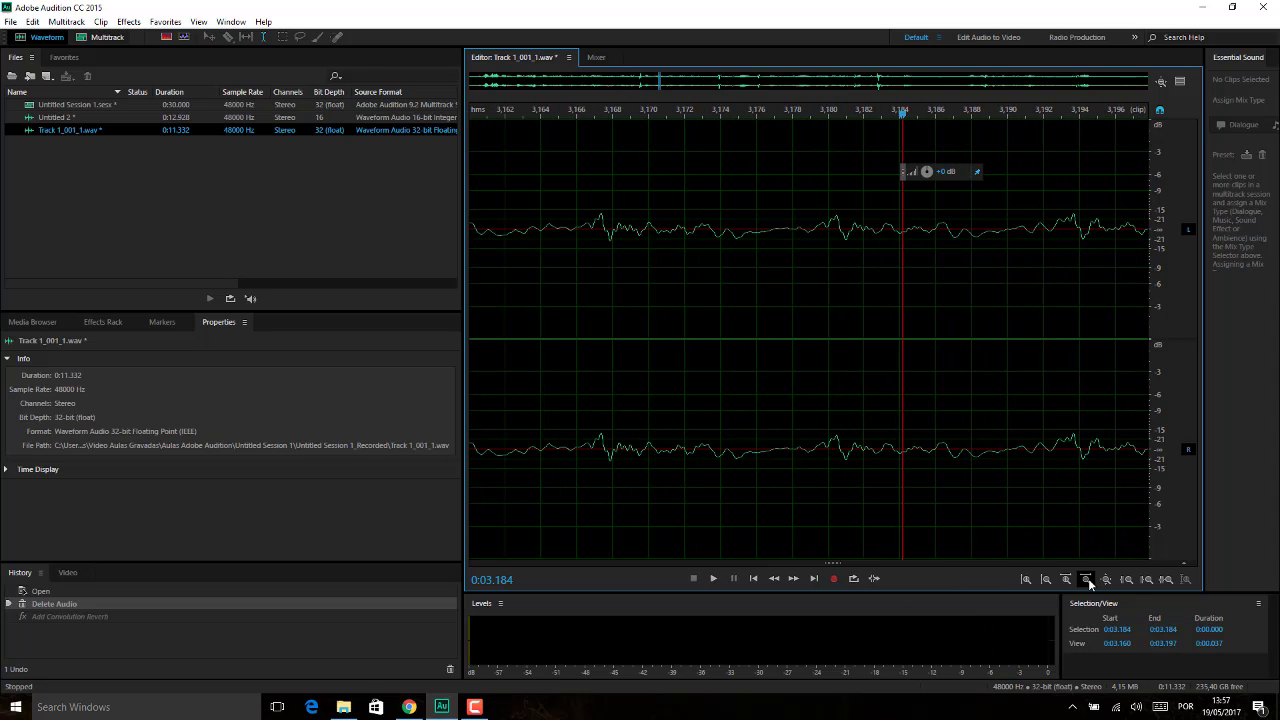
key("space")
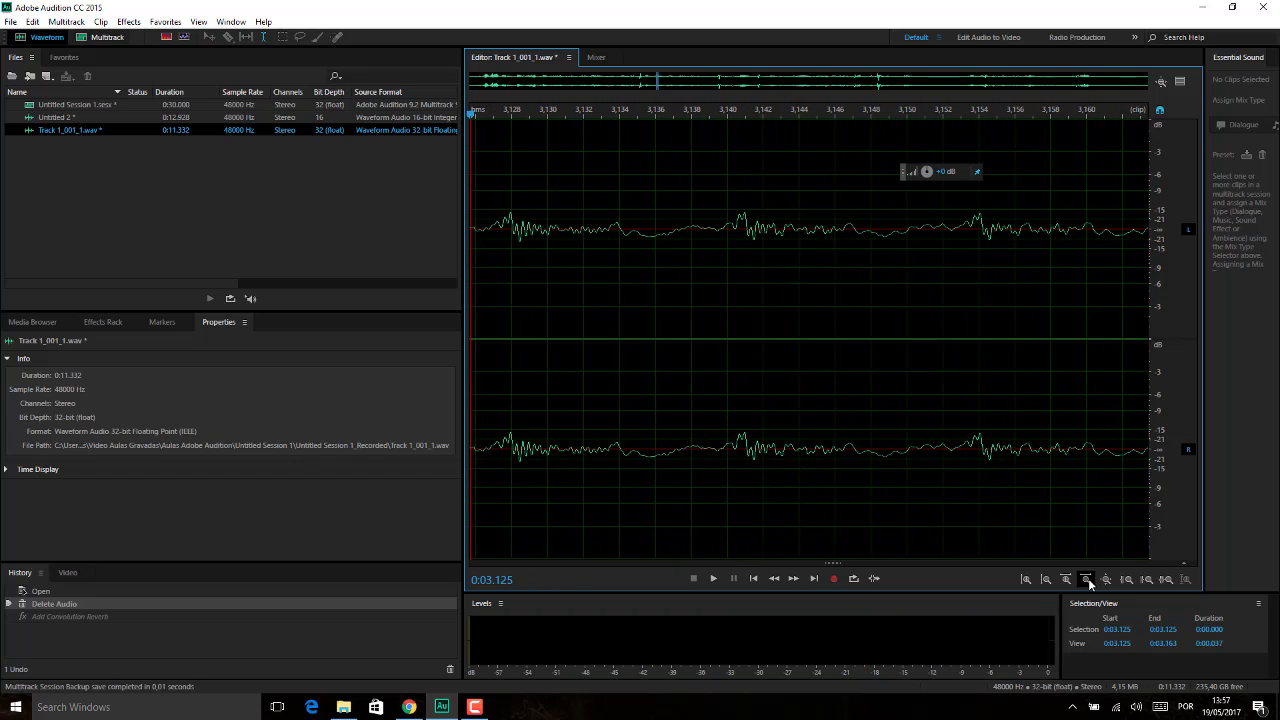
key("space")
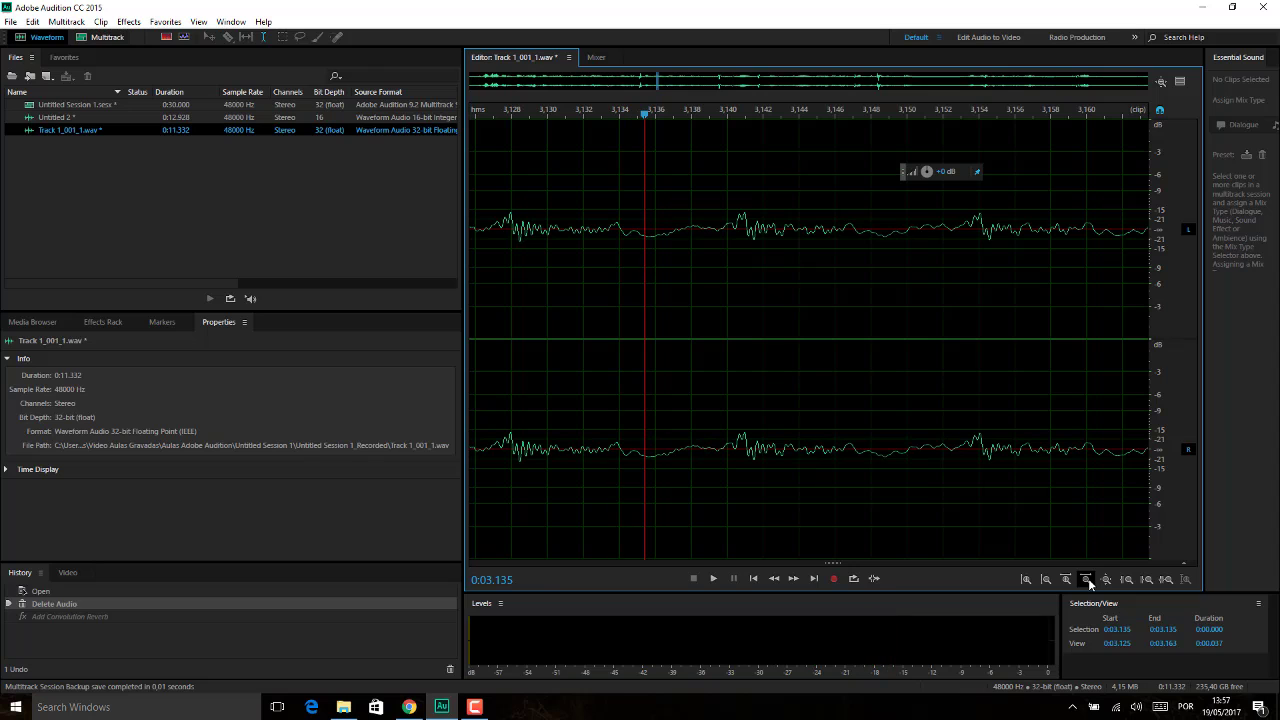
- Examine the waveform around 0:03.135 at closer and wider time scales
left_click(1066, 579)
left_click(1066, 579)
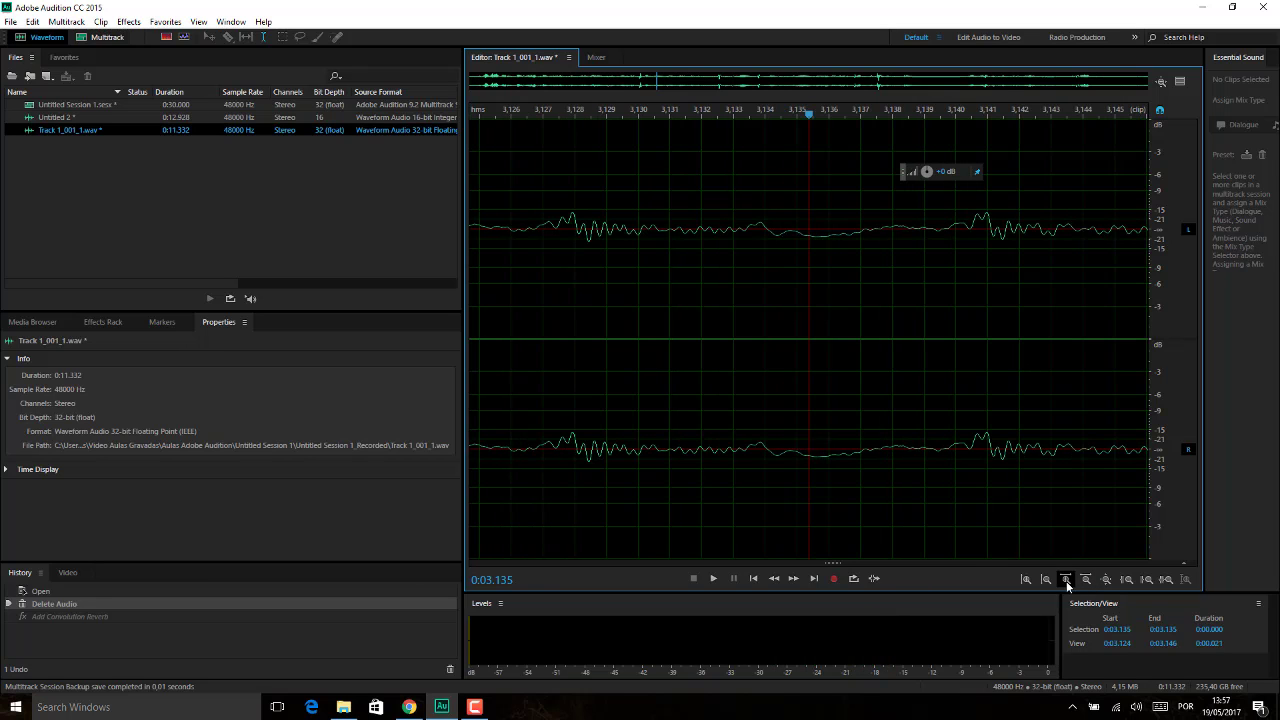
left_click(1066, 579)
left_click(1086, 579)
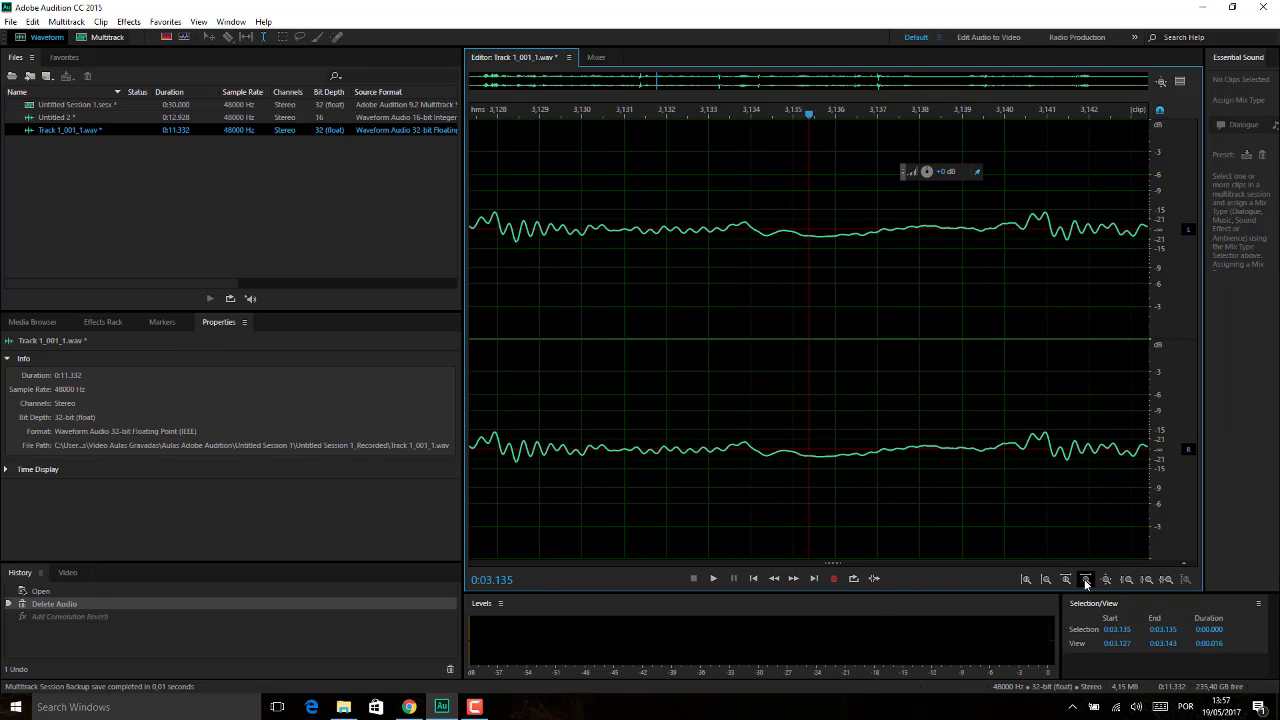
left_click(1086, 579)
left_click(1086, 579)
left_click(1086, 579)
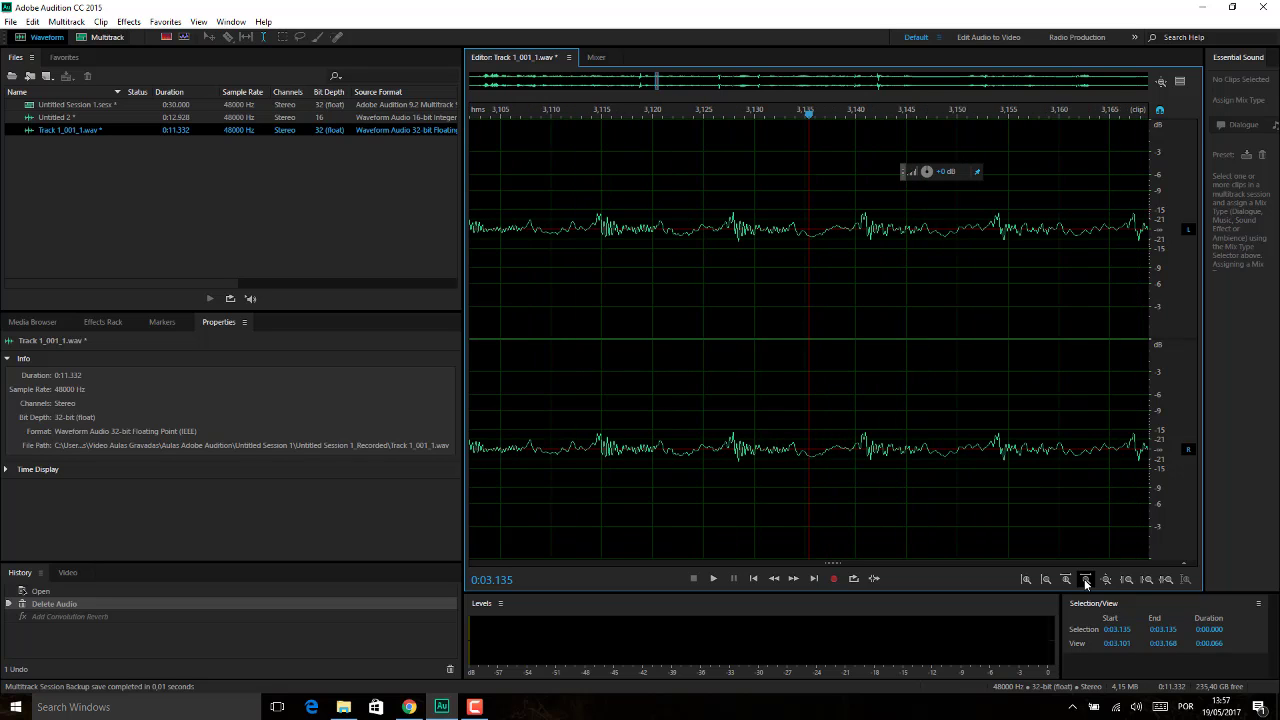
left_click(1086, 579)
left_click(1086, 580)
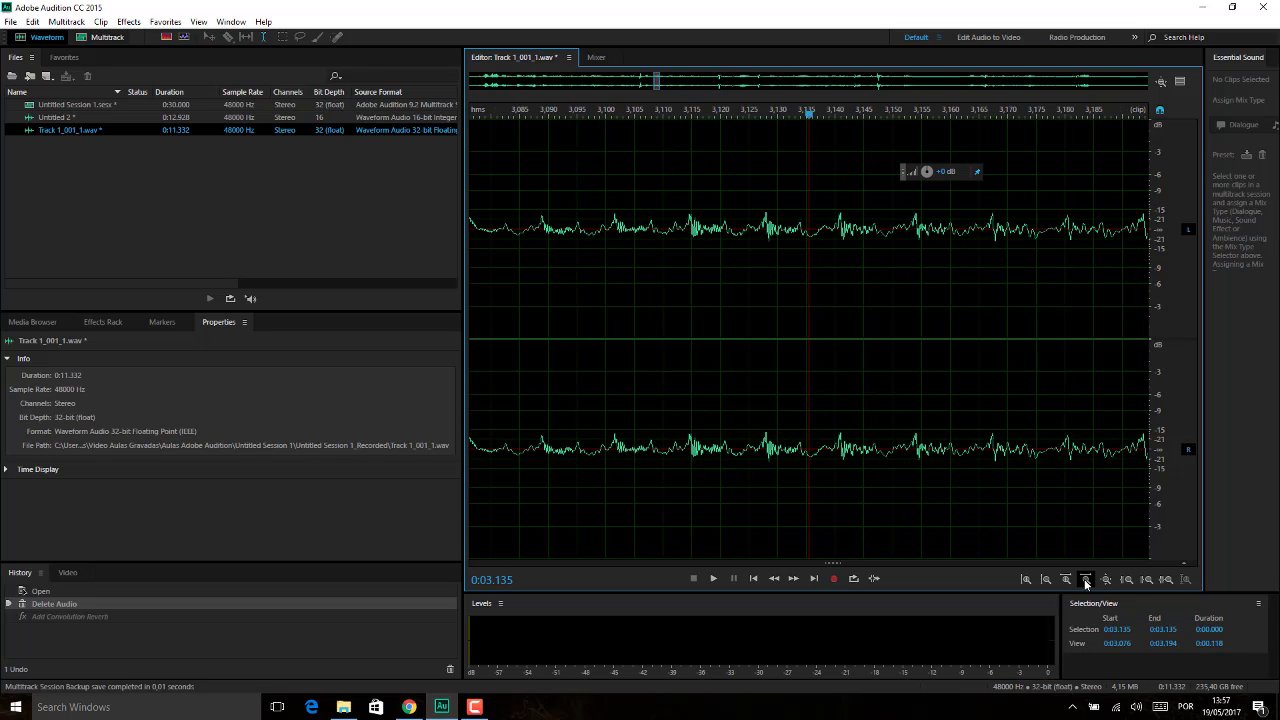
- Move the playhead back past the tall peak near 0:02.856 to 0:02.504
left_click_drag(807, 115, 598, 134)
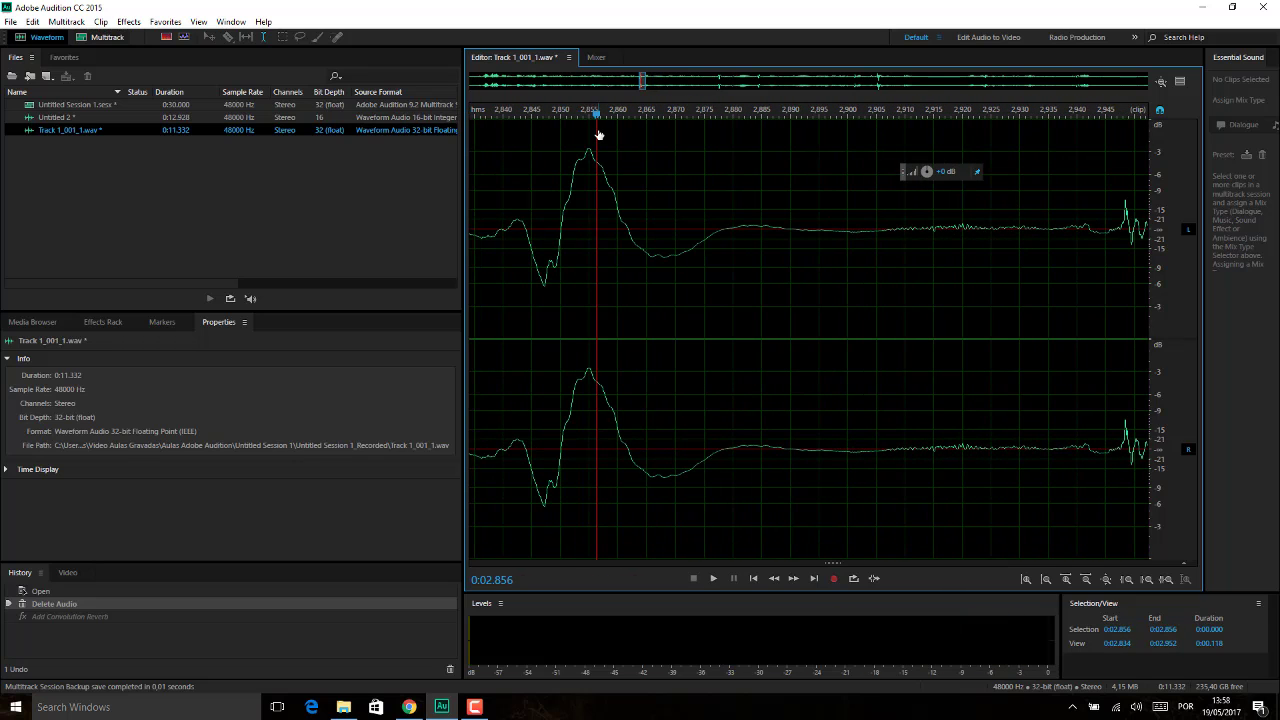
key("Left")
key("Left")
key("Left")
key("Left")
key("Left")
key("Left")
key("Left")
key("Left")
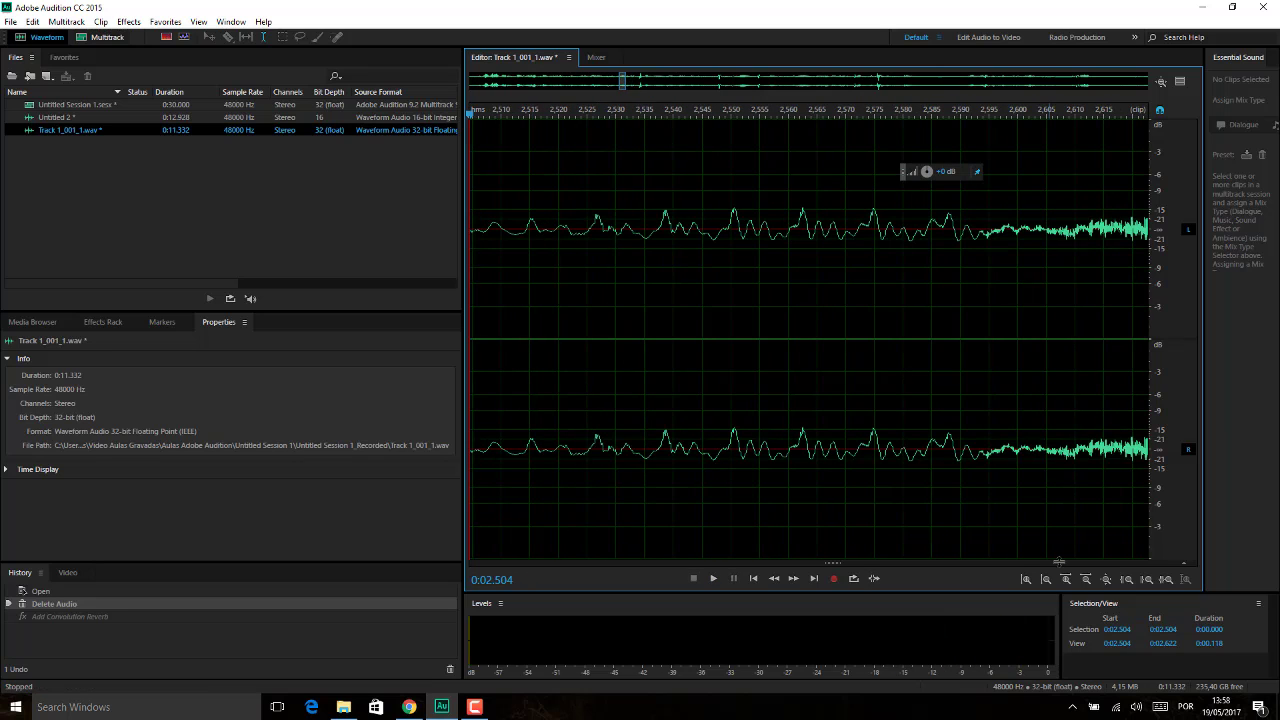
- Return the playhead to the start of the track and play it, stopping at 0:04.101
left_click(1085, 579)
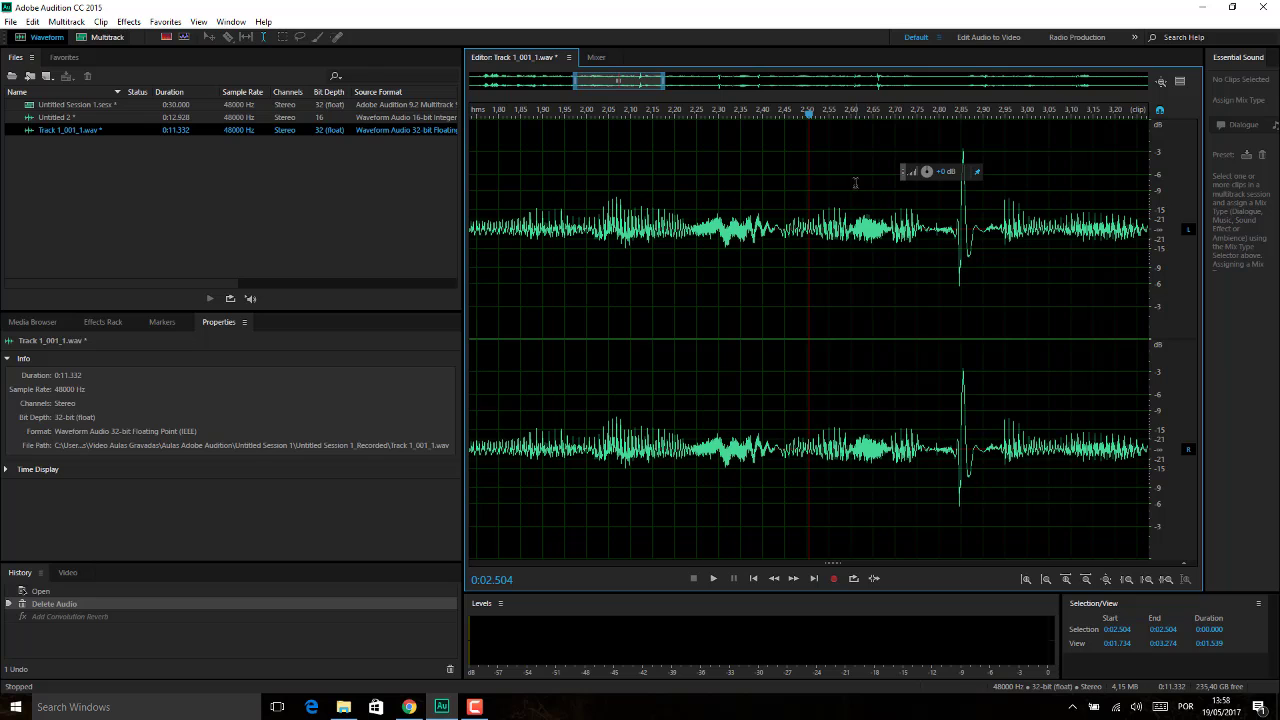
left_click_drag(811, 119, 506, 126)
key("space")
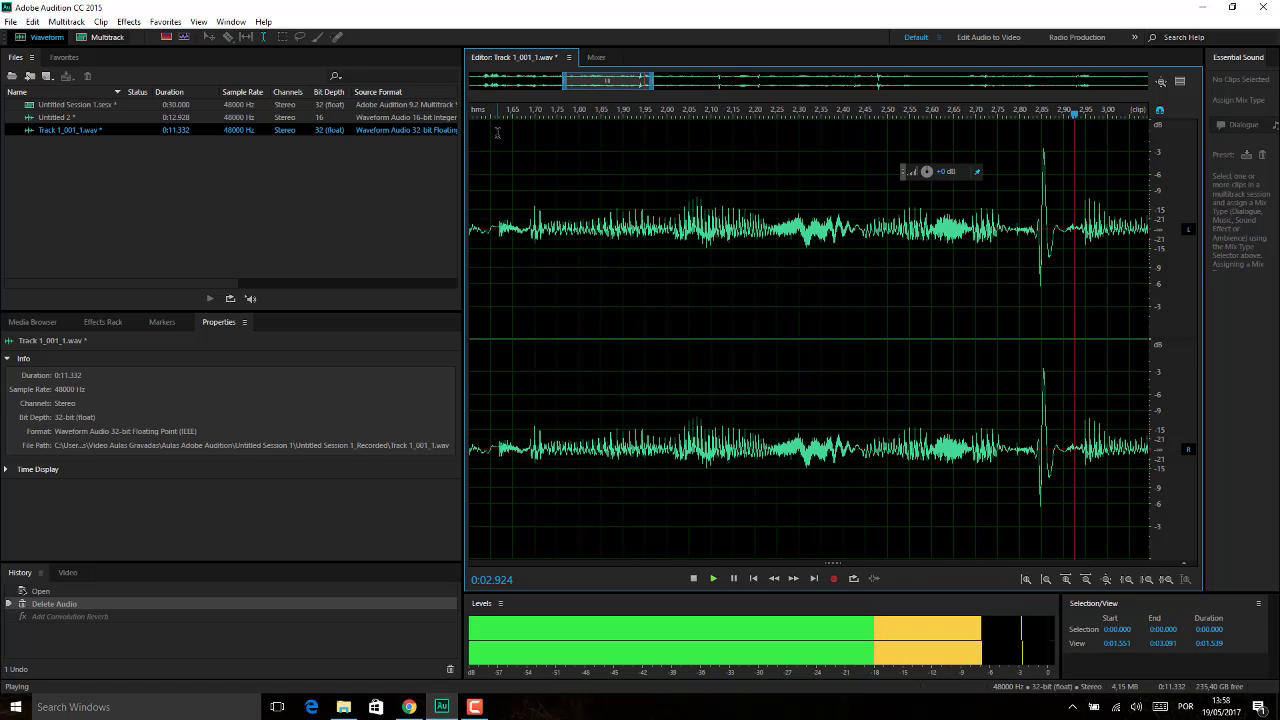
key("space")
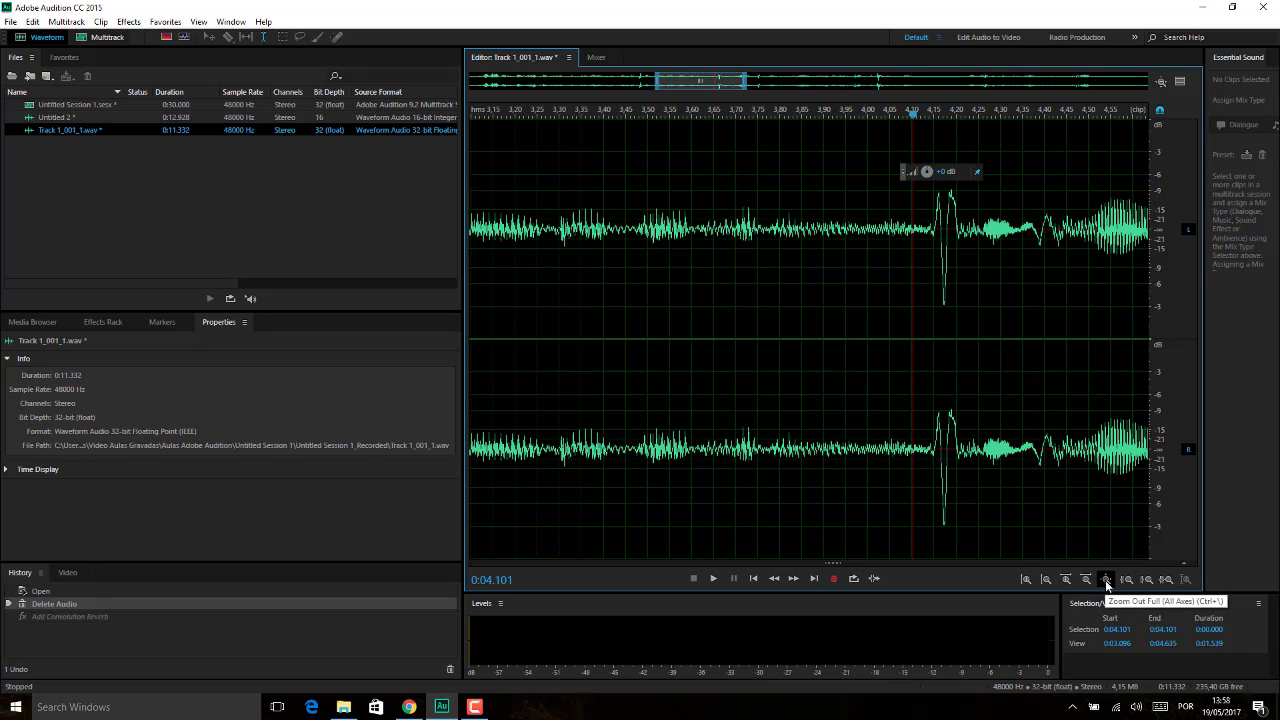
- Select the short stretch of waveform from 0:04.089 to 0:04.123
left_click(1066, 580)
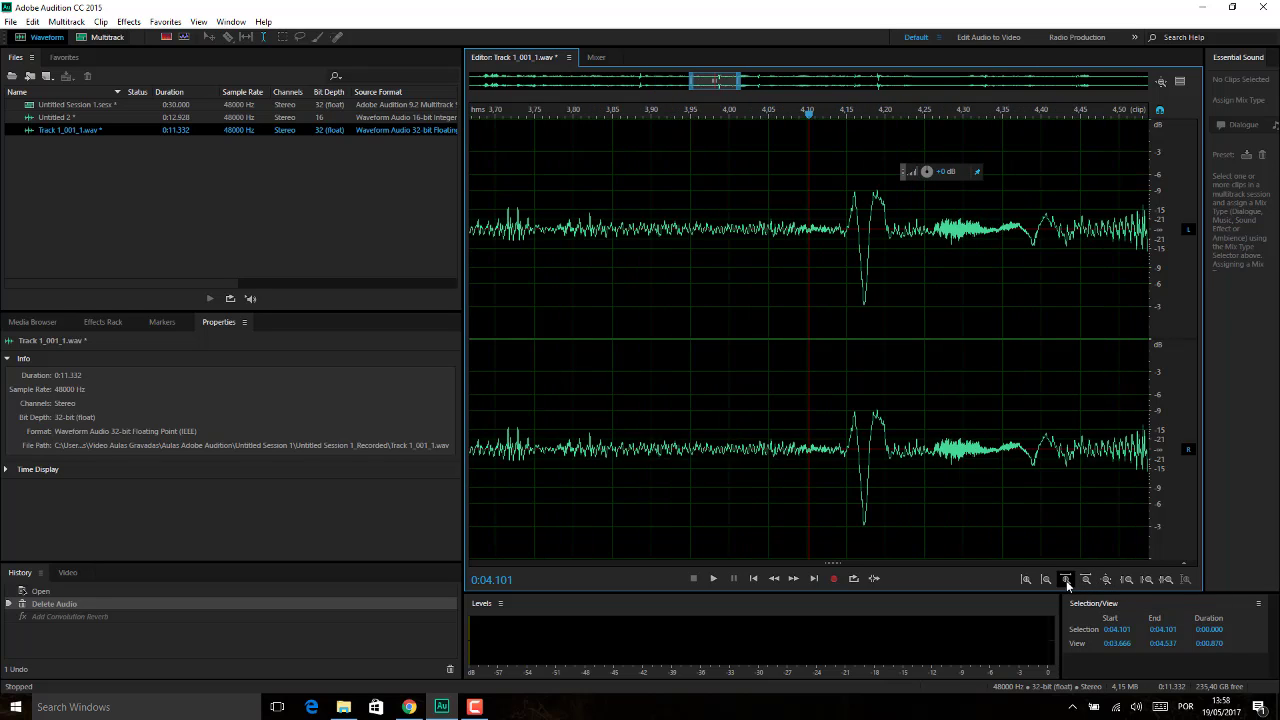
left_click(1066, 580)
left_click(1066, 580)
left_click(1066, 580)
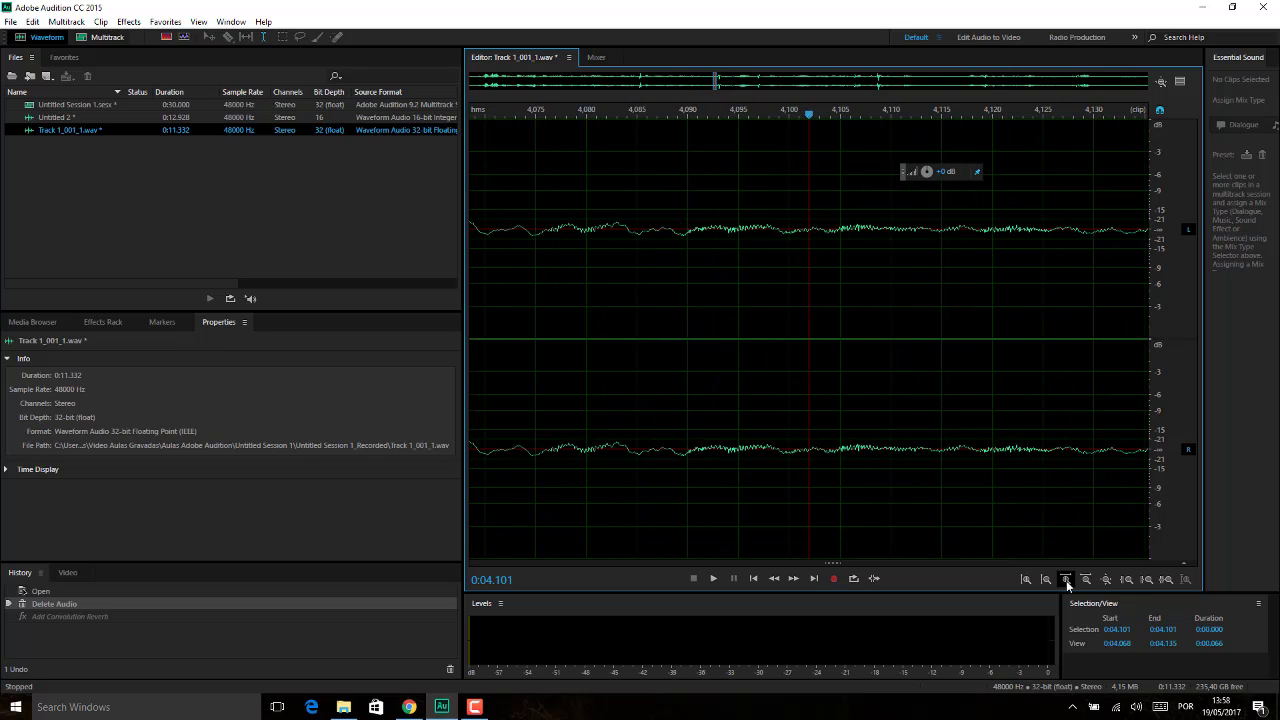
left_click(1066, 580)
left_click_drag(637, 304, 1095, 300)
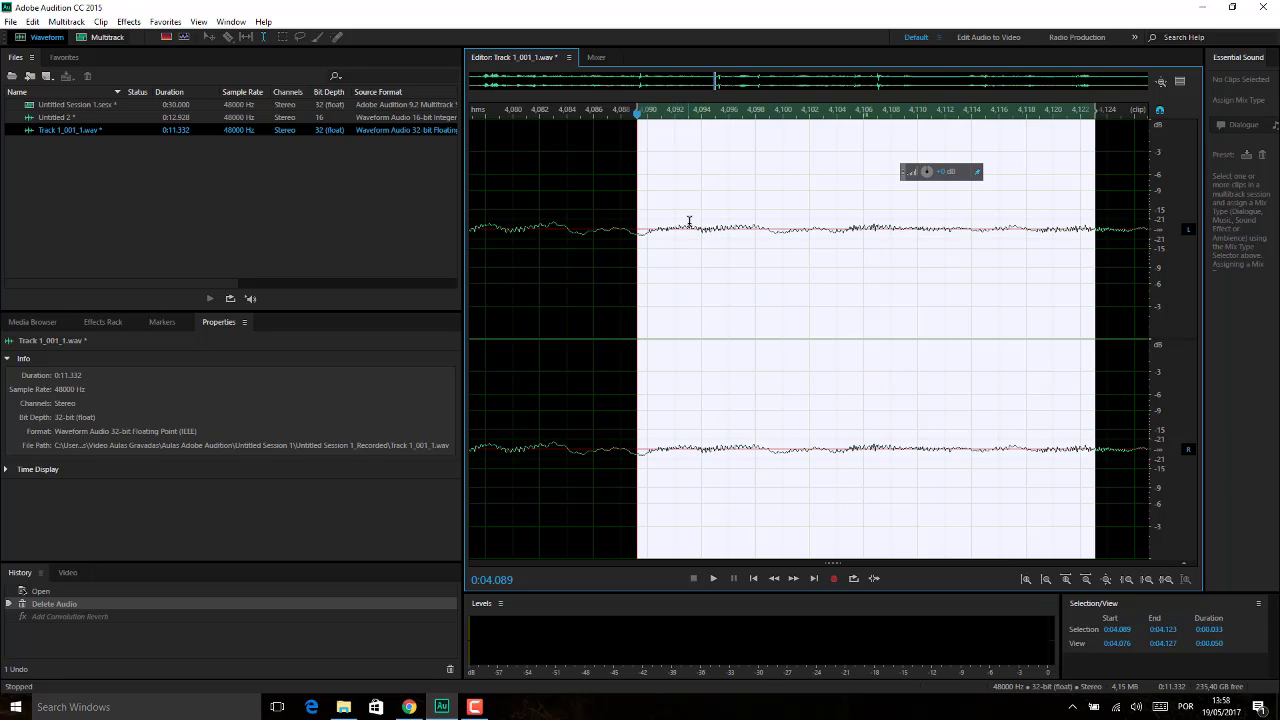
- Apply Auto Heal Selection twice to the selected stretch, and clear the selection with the playhead at 0:04.102
left_click(128, 21)
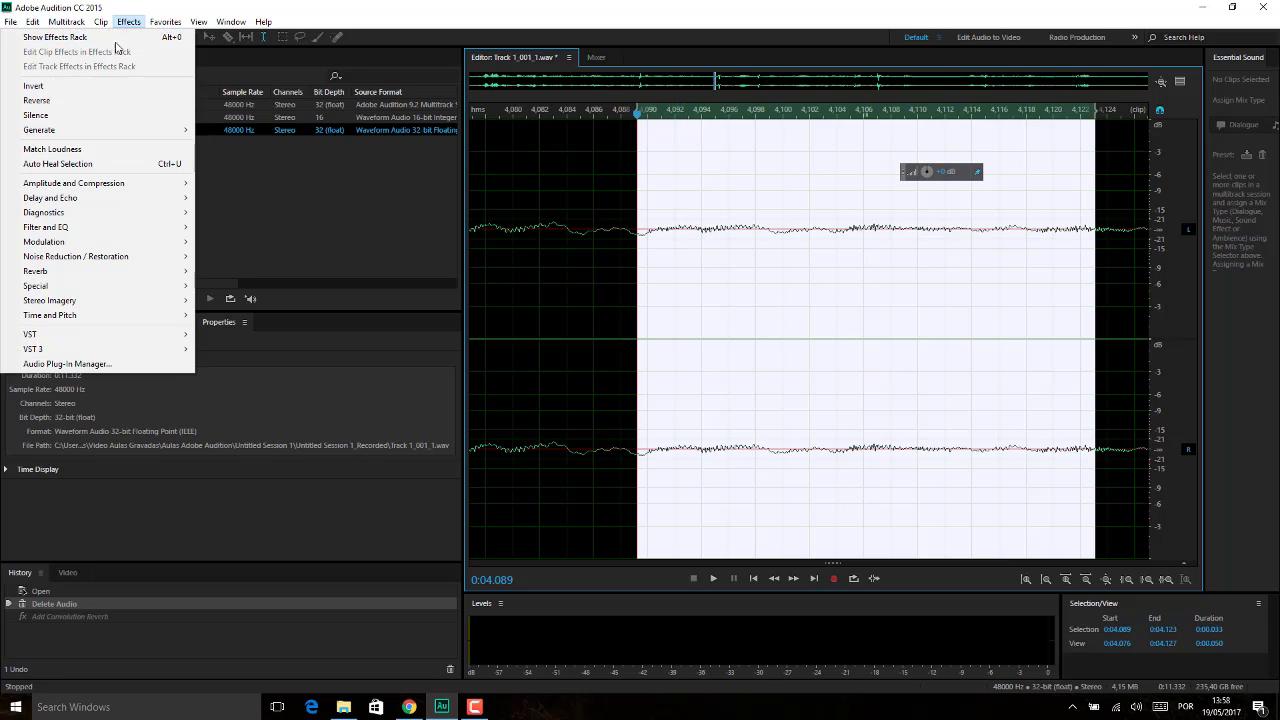
left_click(96, 166)
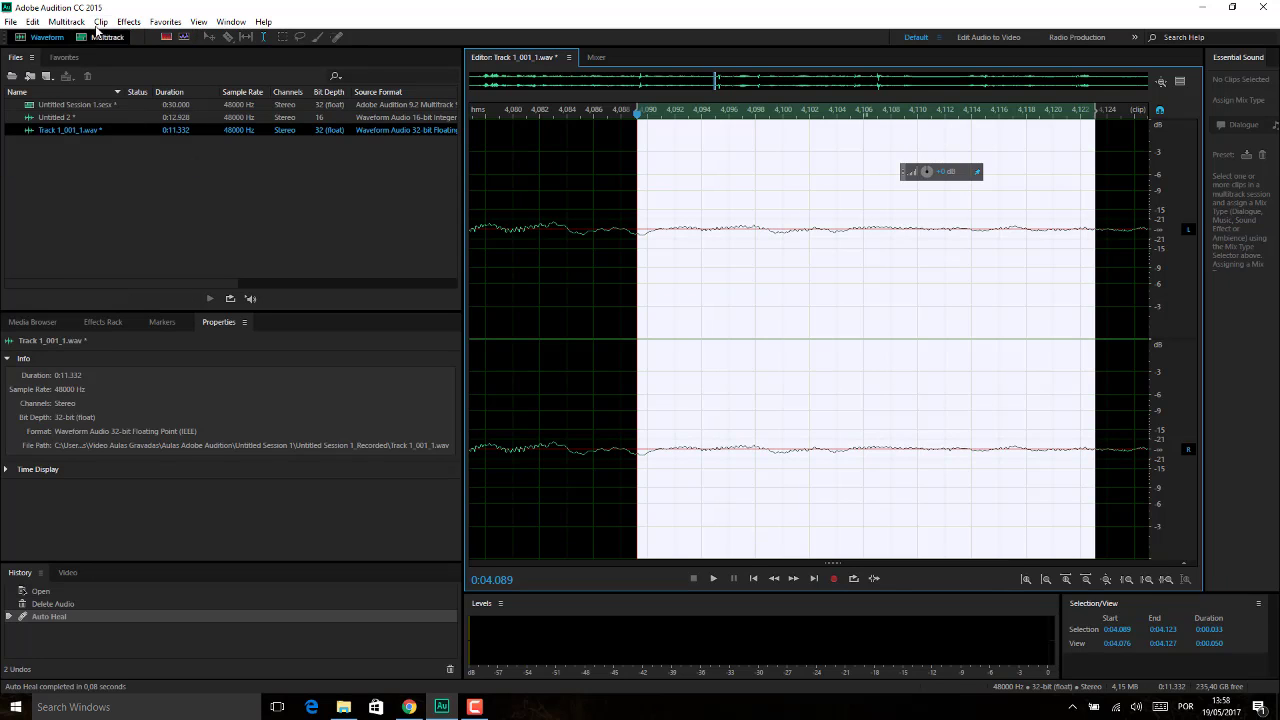
left_click(128, 21)
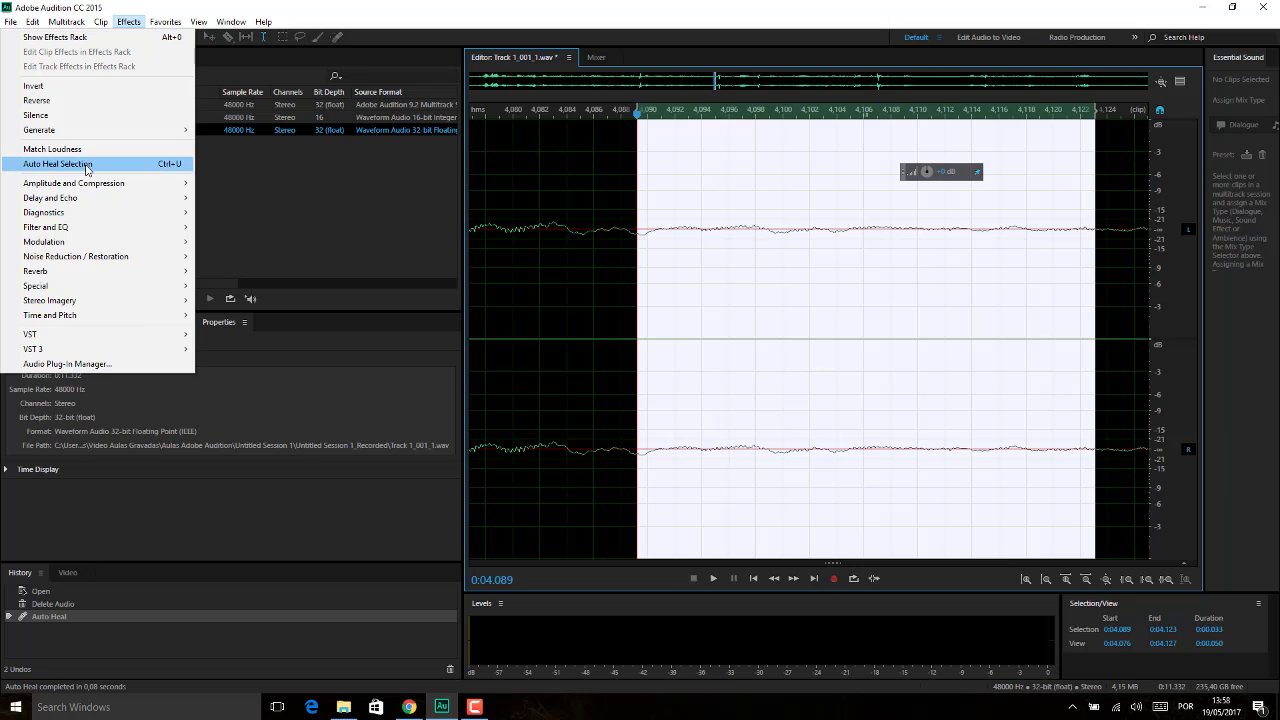
left_click(86, 164)
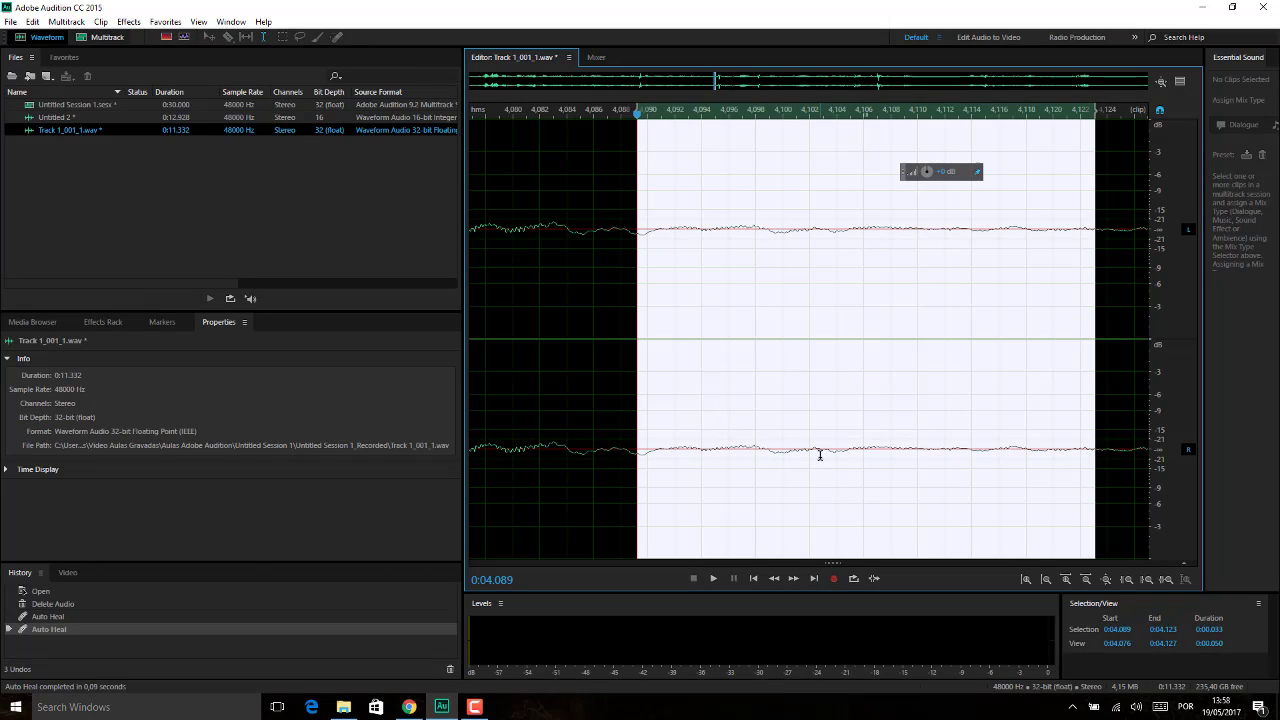
left_click(819, 454)
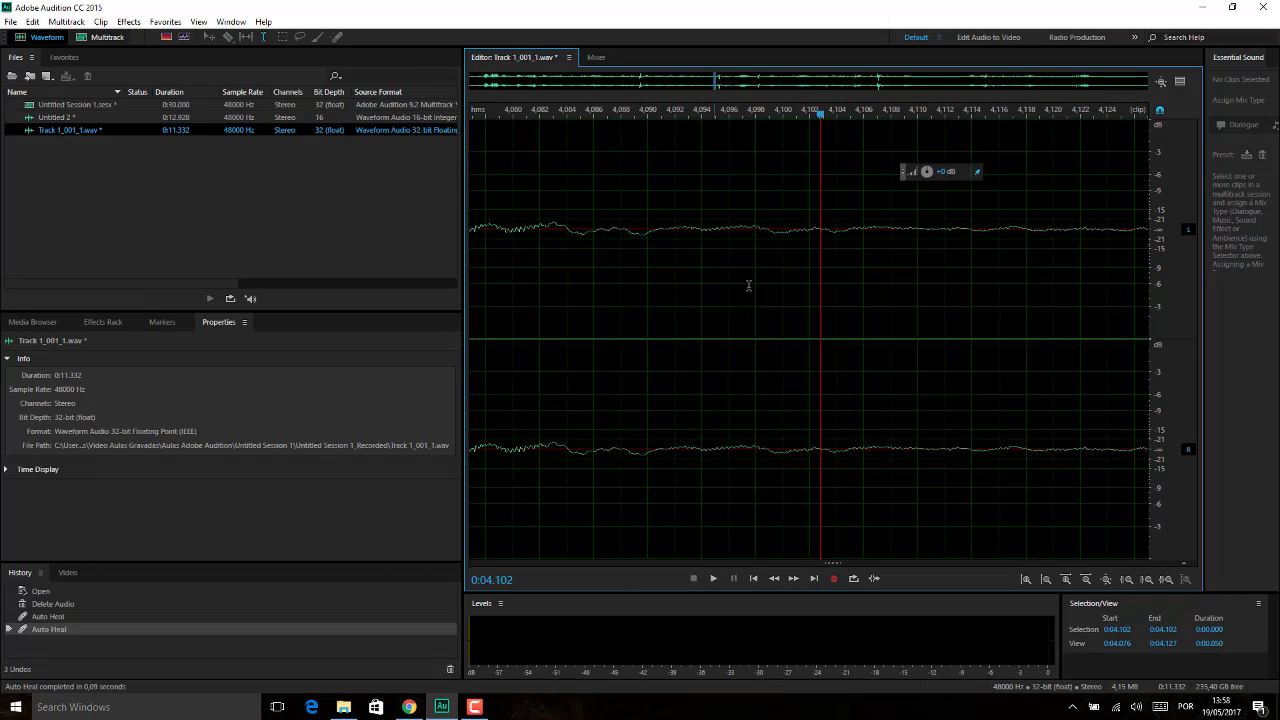
- Apply Auto Heal Selection to the quiet stretch from 0:02.897 to 0:02.940, just after the tall peak
left_click(1104, 580)
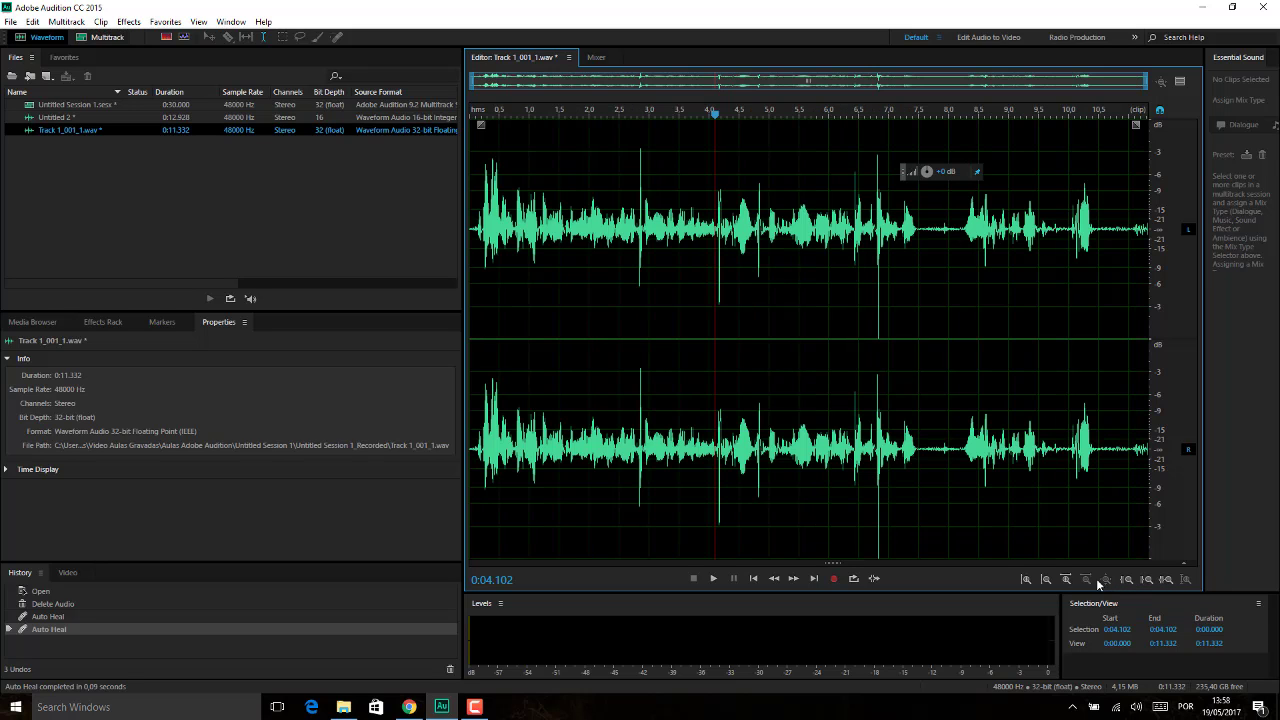
left_click(1066, 583)
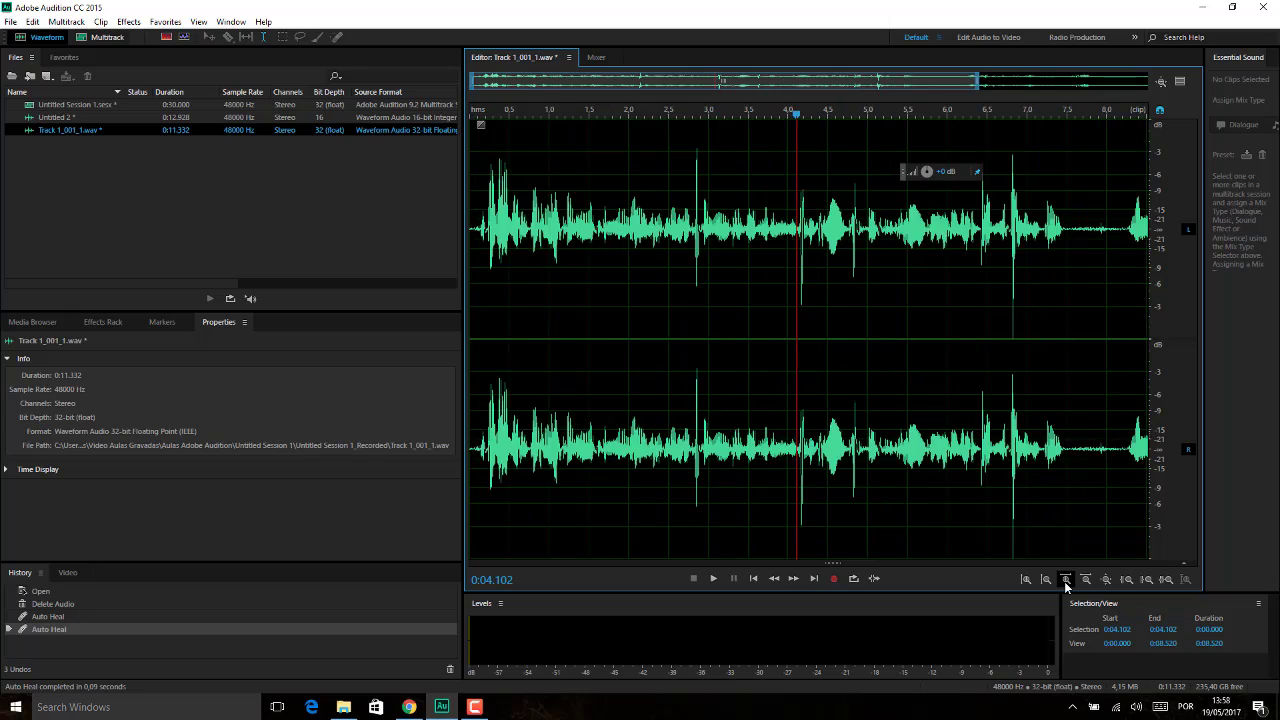
left_click(1066, 583)
left_click(1066, 583)
left_click(1066, 583)
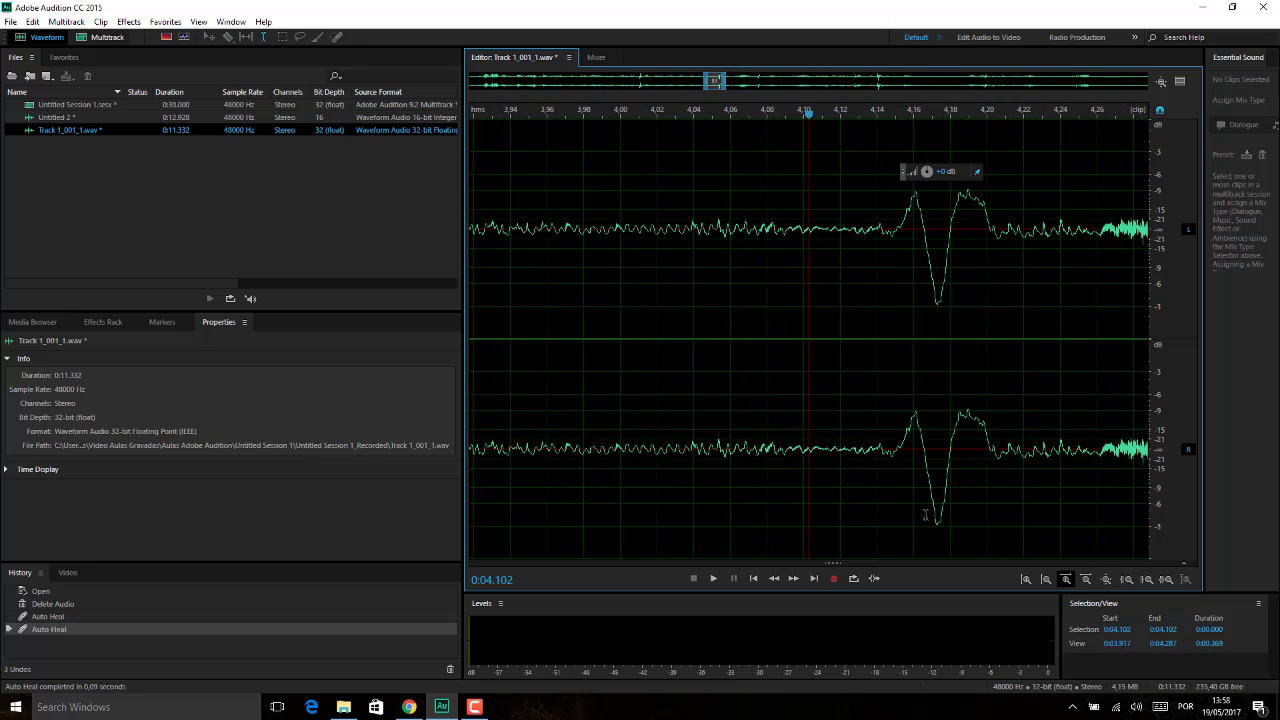
mouse_move(665, 313)
left_mouse_down()
mouse_move(472, 313)
mouse_move(657, 313)
left_mouse_up()
left_click(715, 313)
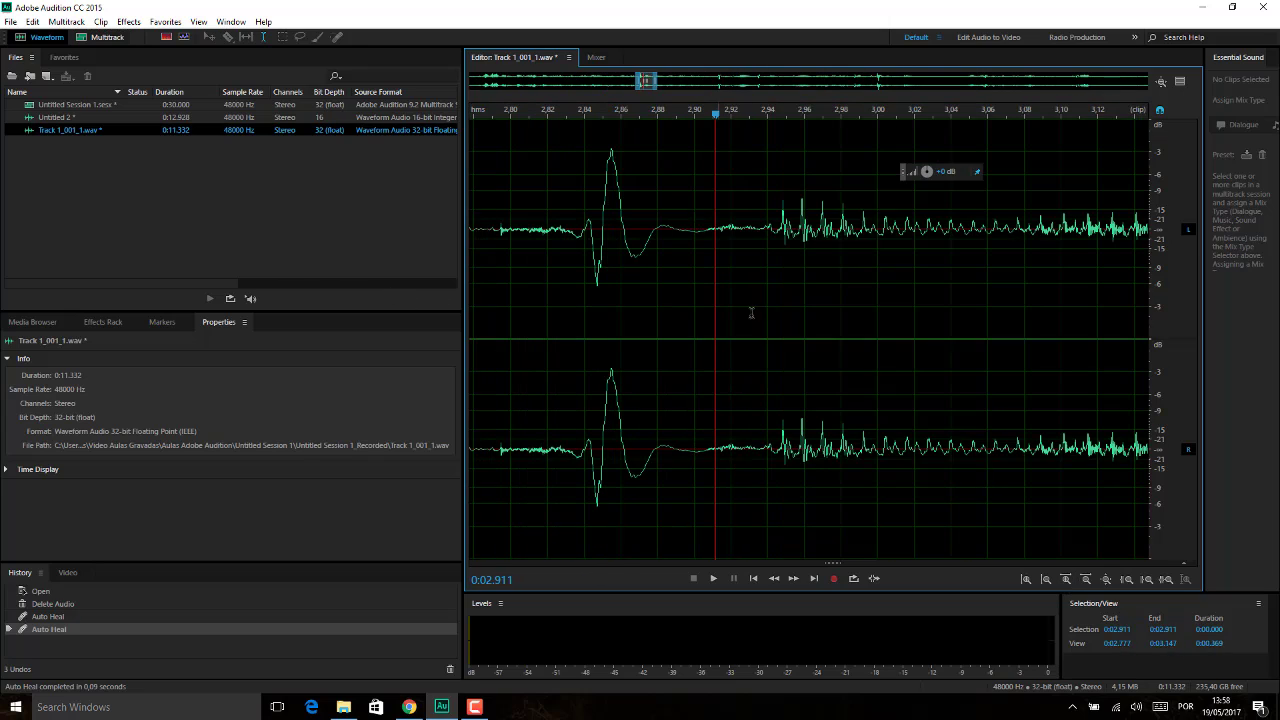
left_click_drag(765, 284, 689, 296)
left_click(129, 21)
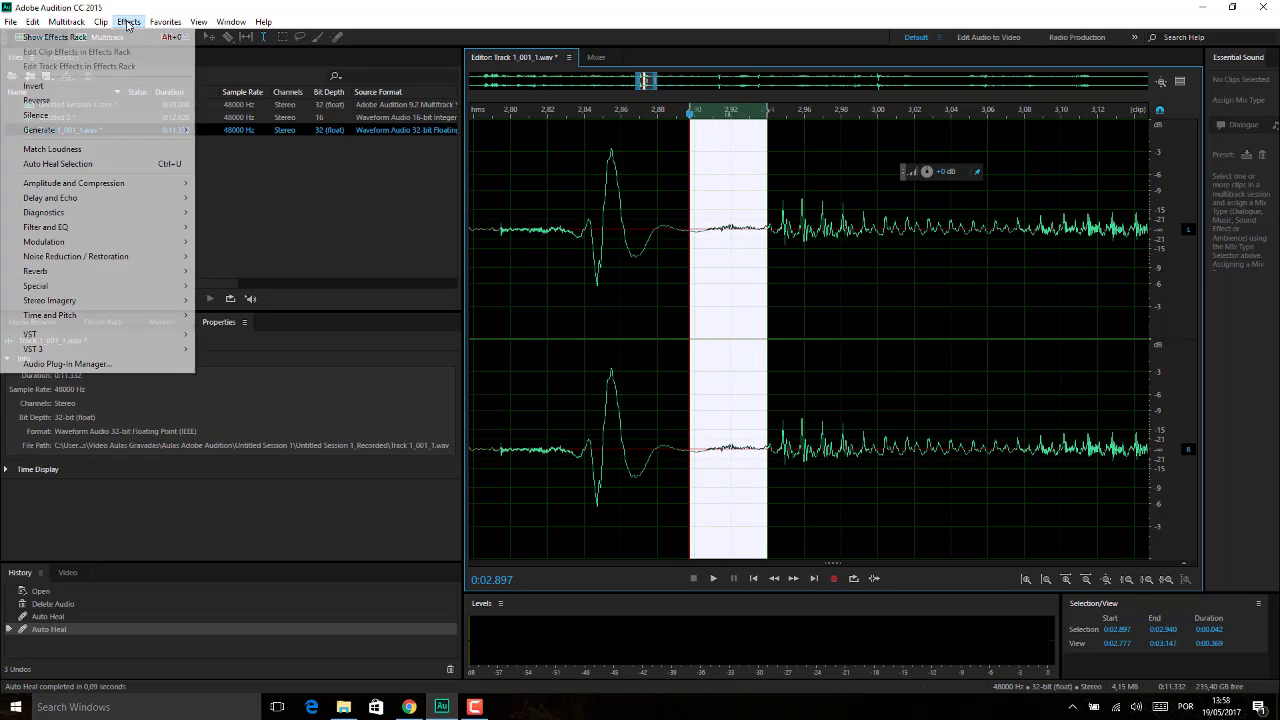
left_click(127, 166)
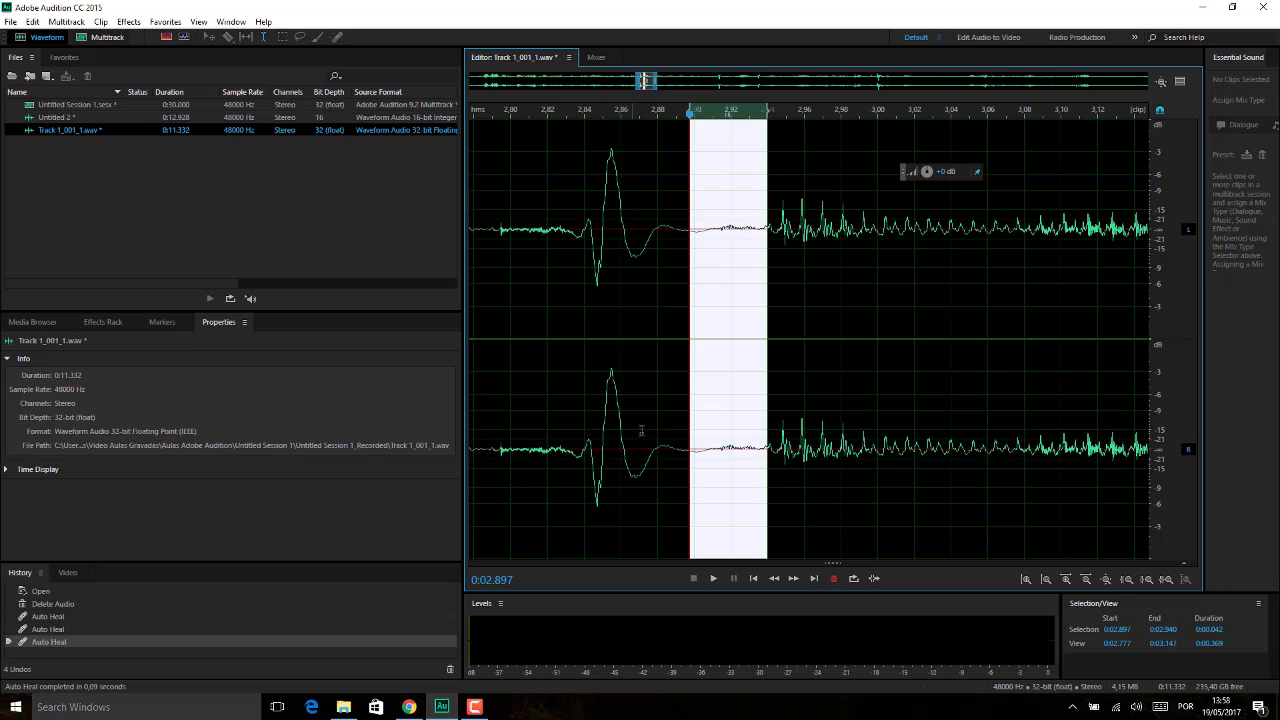
- Play the audio from just before the healed stretch and stop at 0:03.455
left_click(668, 395)
key("space")
key("space")
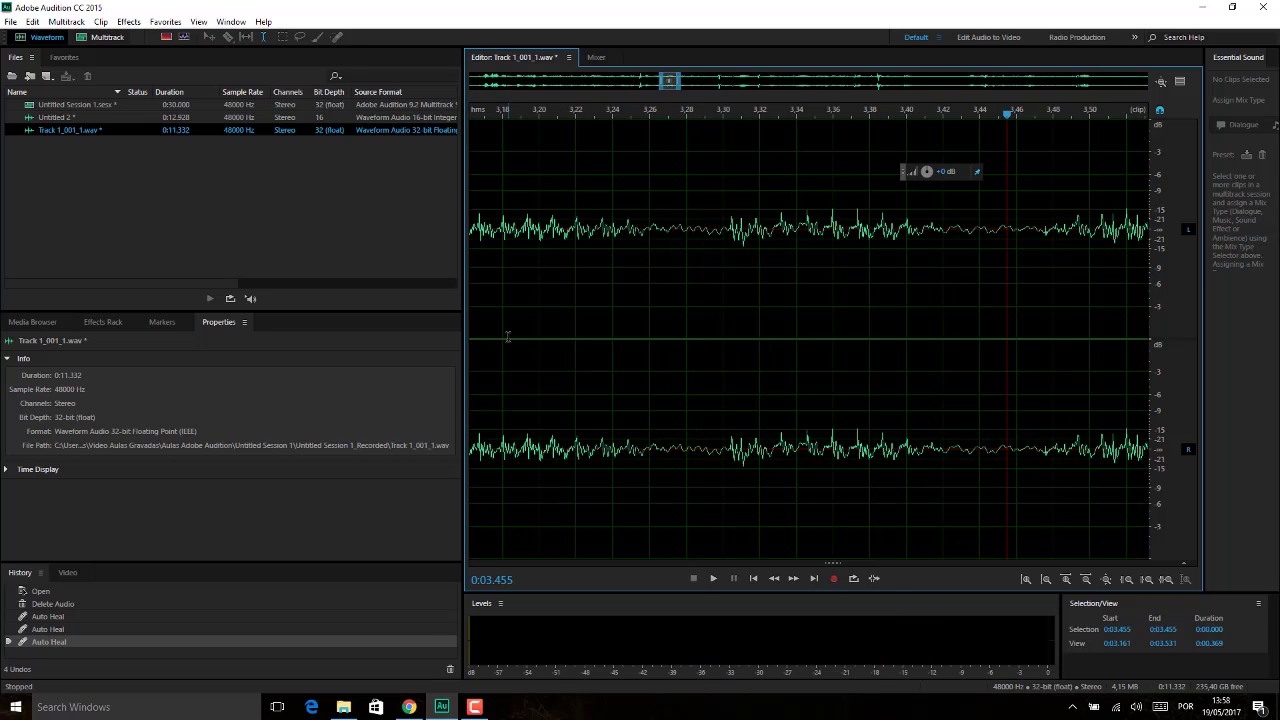
- Return the playhead to 0:00.000 and play the opening of the track briefly
scroll(507, 335, "down", 8)
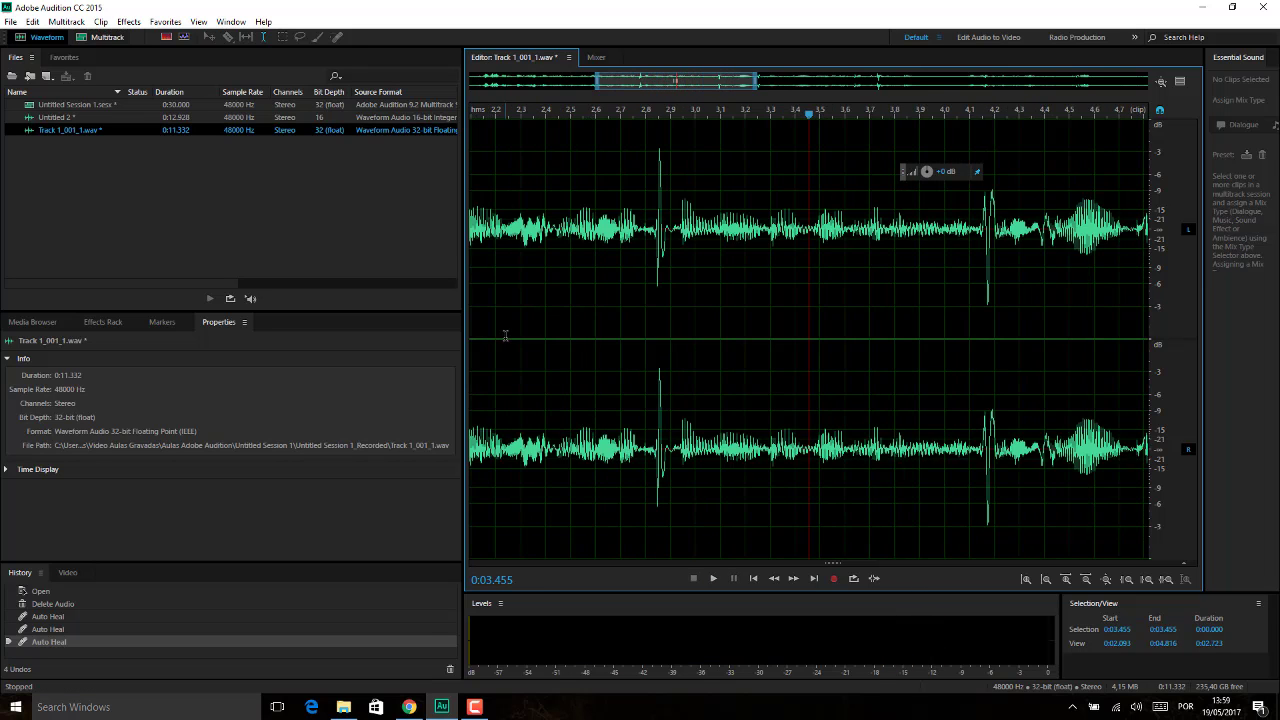
scroll(513, 333, "down", 4)
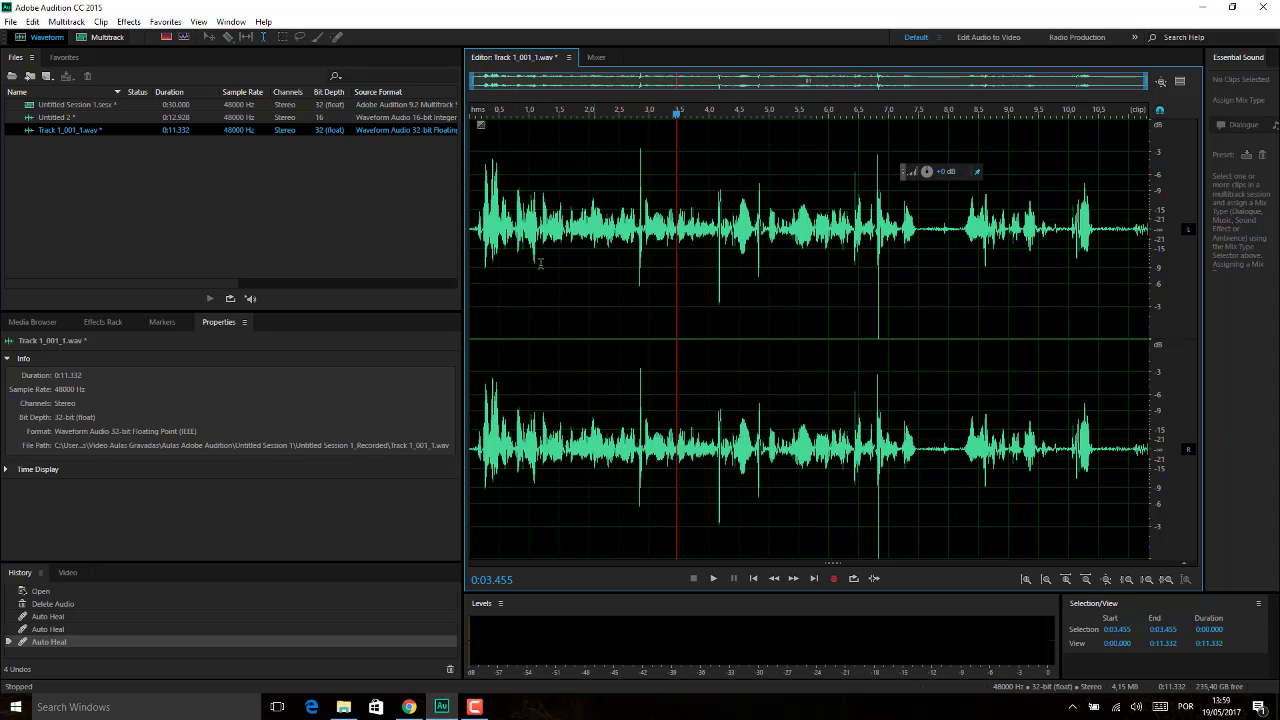
left_click(474, 262)
key("space")
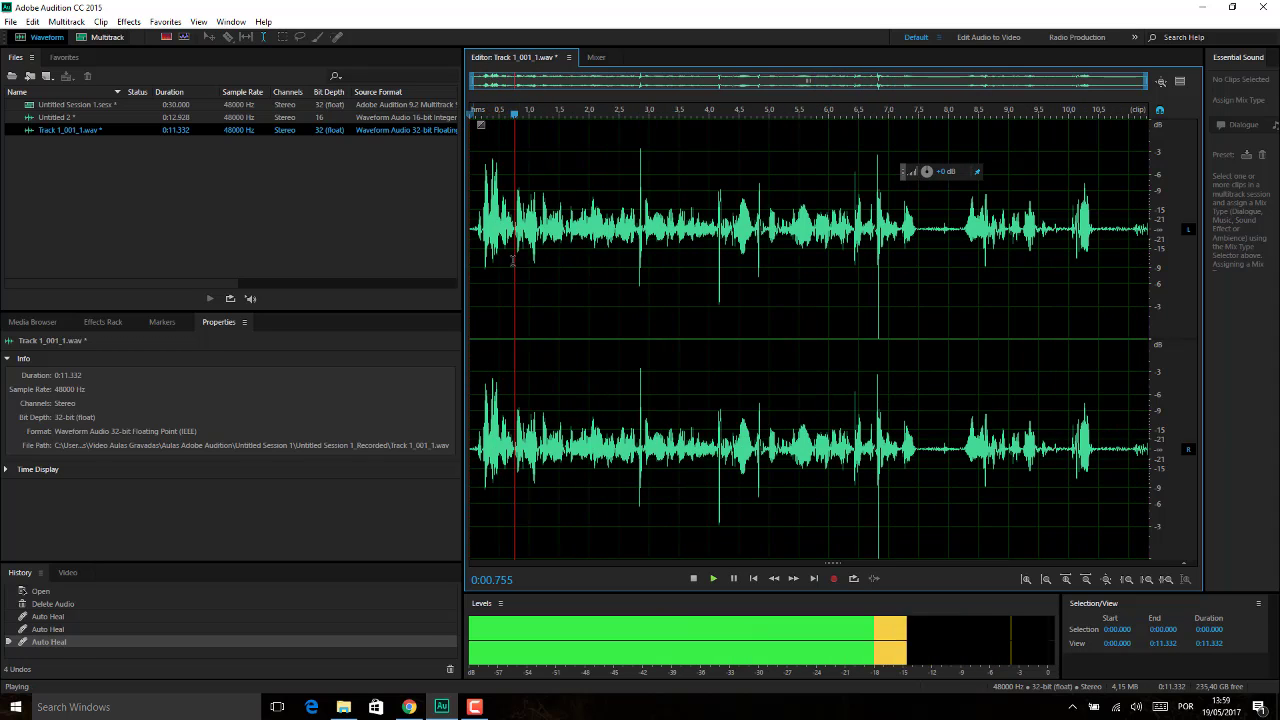
key("space")
- Try Auto Heal Selection on the quiet pause from 0:07.500 to 0:08.137
left_click_drag(918, 249, 957, 243)
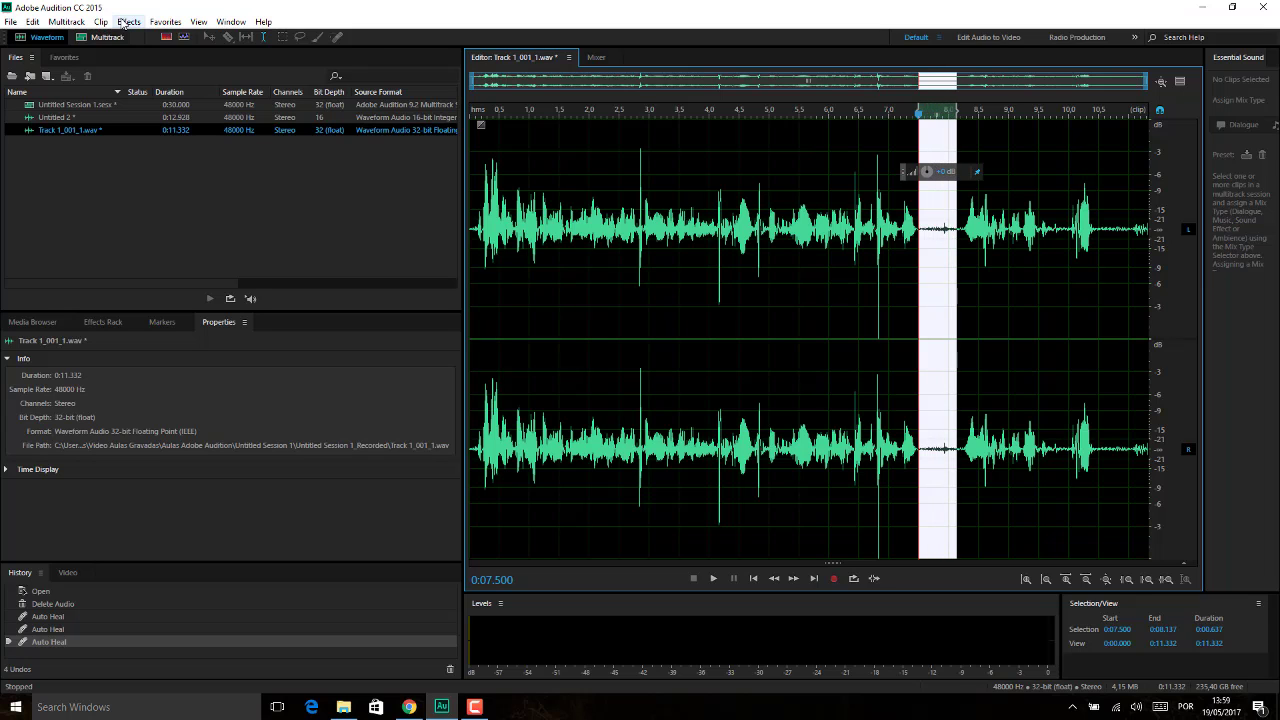
left_click(128, 21)
mouse_move(165, 21)
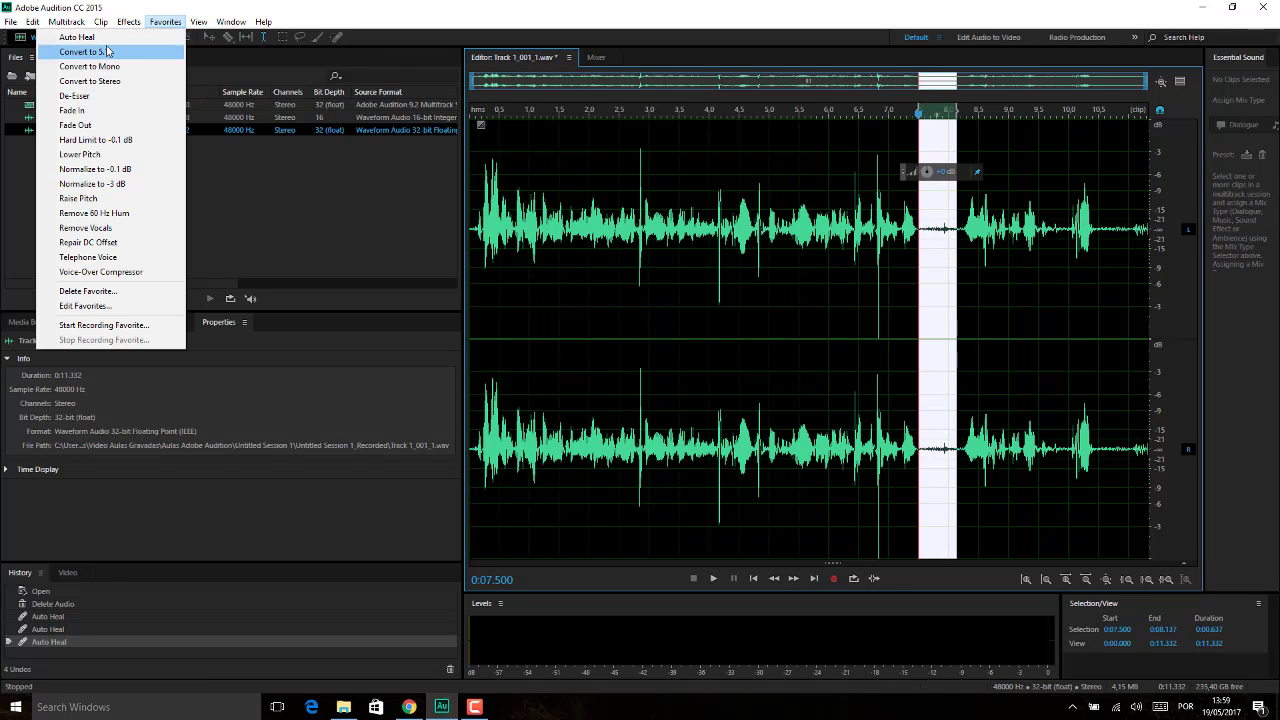
mouse_move(116, 25)
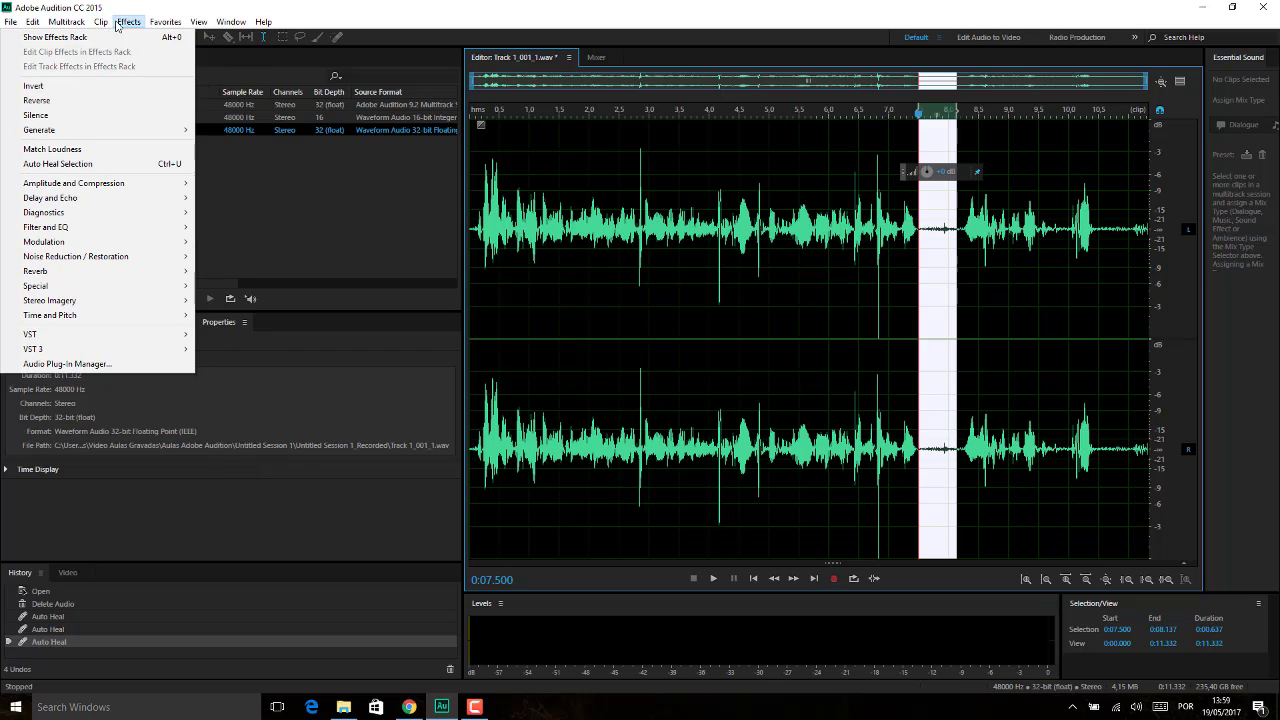
left_click(108, 163)
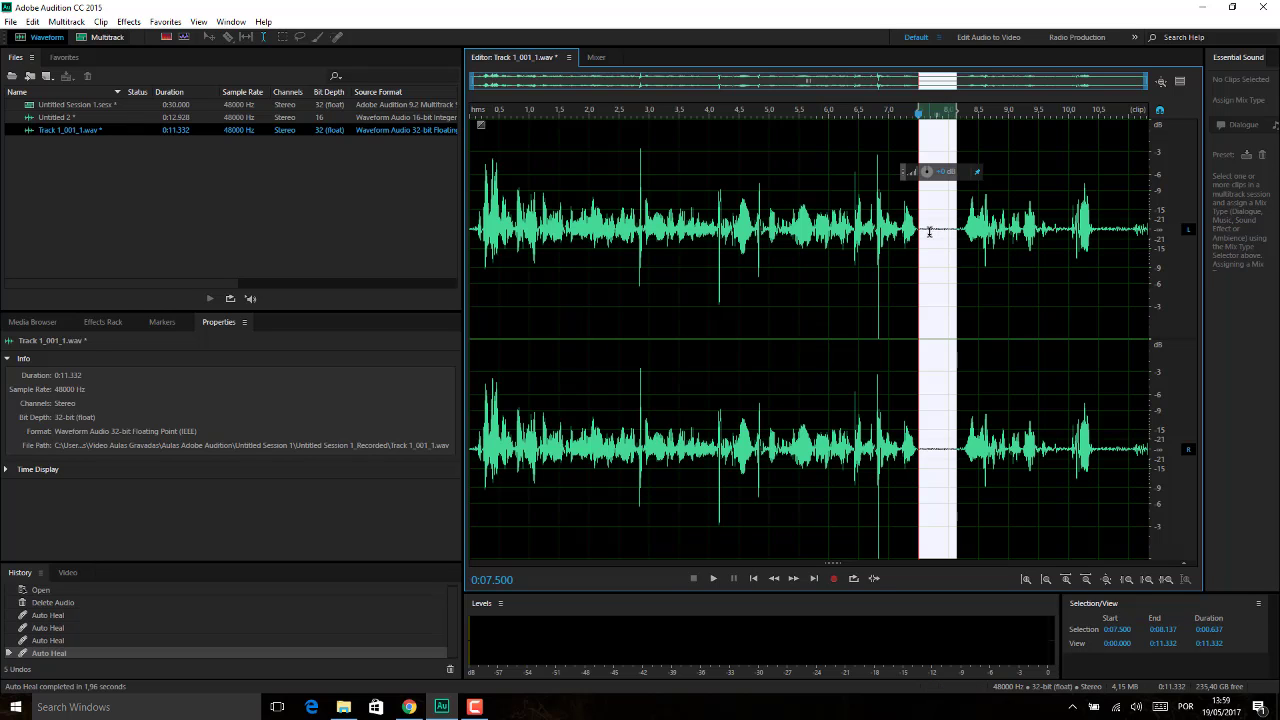
- Play the selected pause and undo the last Auto Heal
key("space")
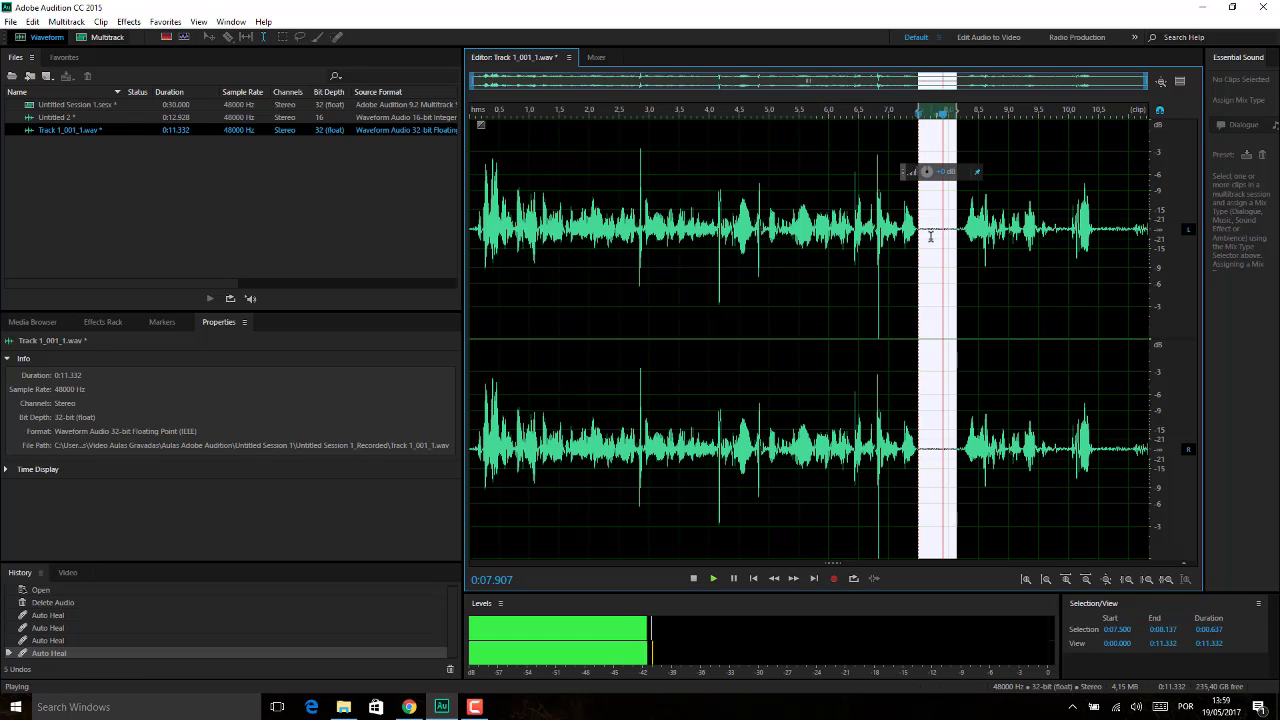
key("ctrl+z")
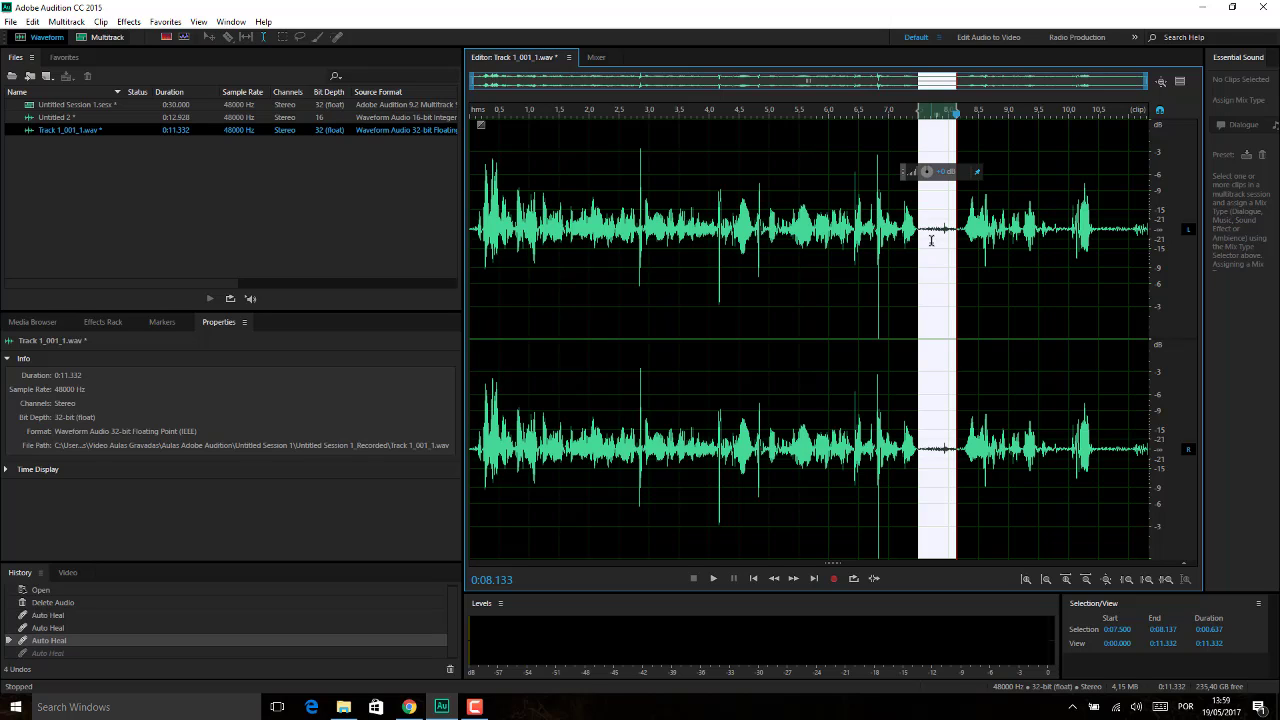
- Replay the unhealed pause from 0:07.500 to listen to its background noise
key("space")
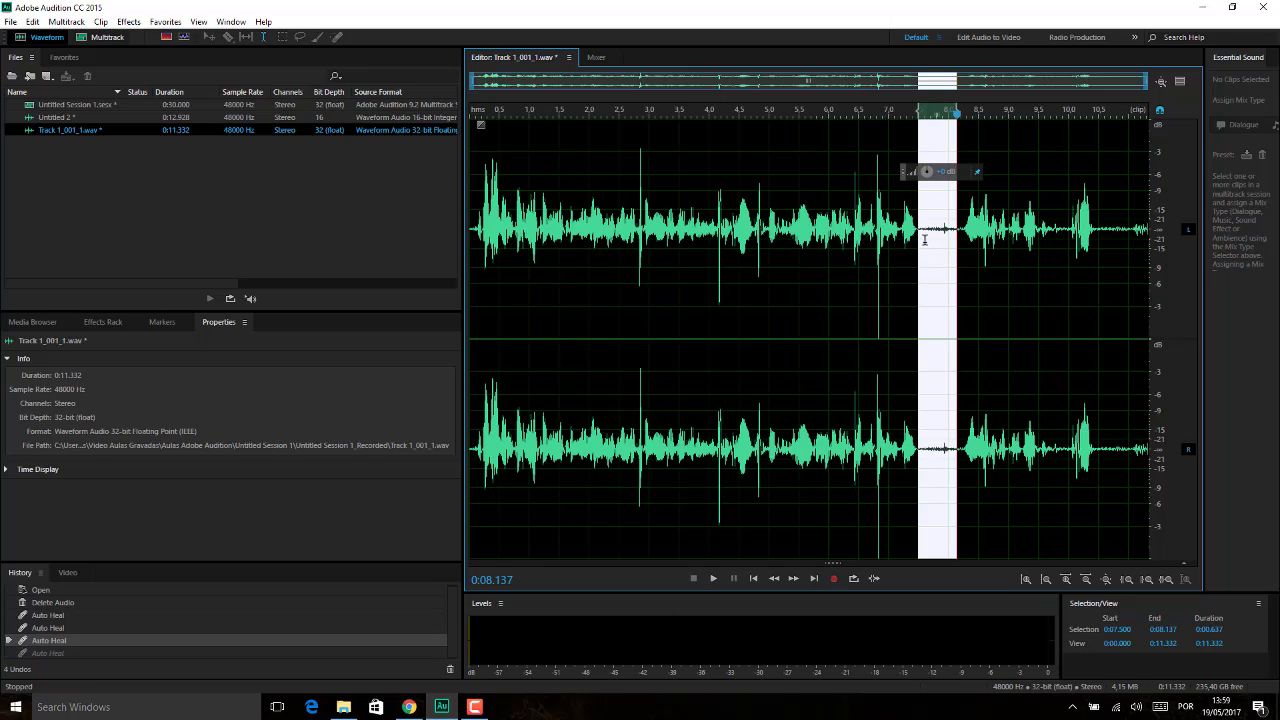
left_click(925, 240)
key("space")
left_click(921, 243)
key("space")
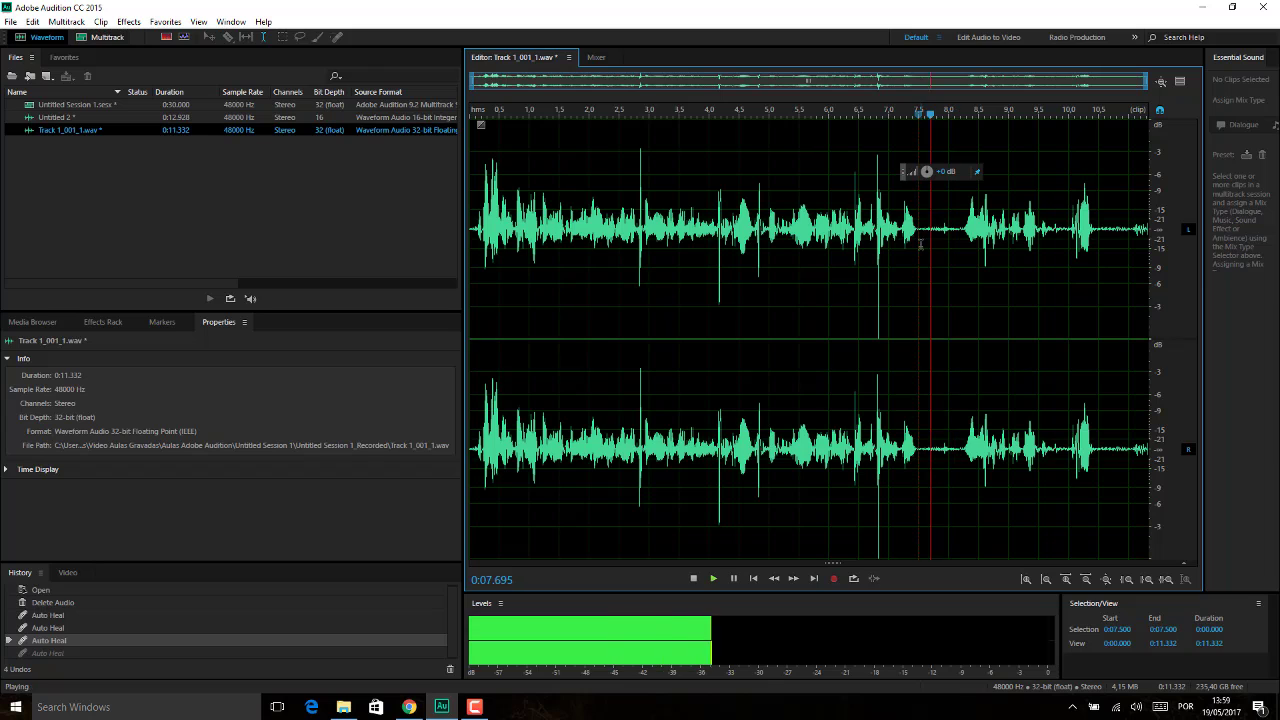
key("space")
- Apply Auto Heal Selection to the pause from 0:07.500 to 0:08.226, and clear the selection with the playhead at 0:01.335
left_click_drag(920, 245, 962, 247)
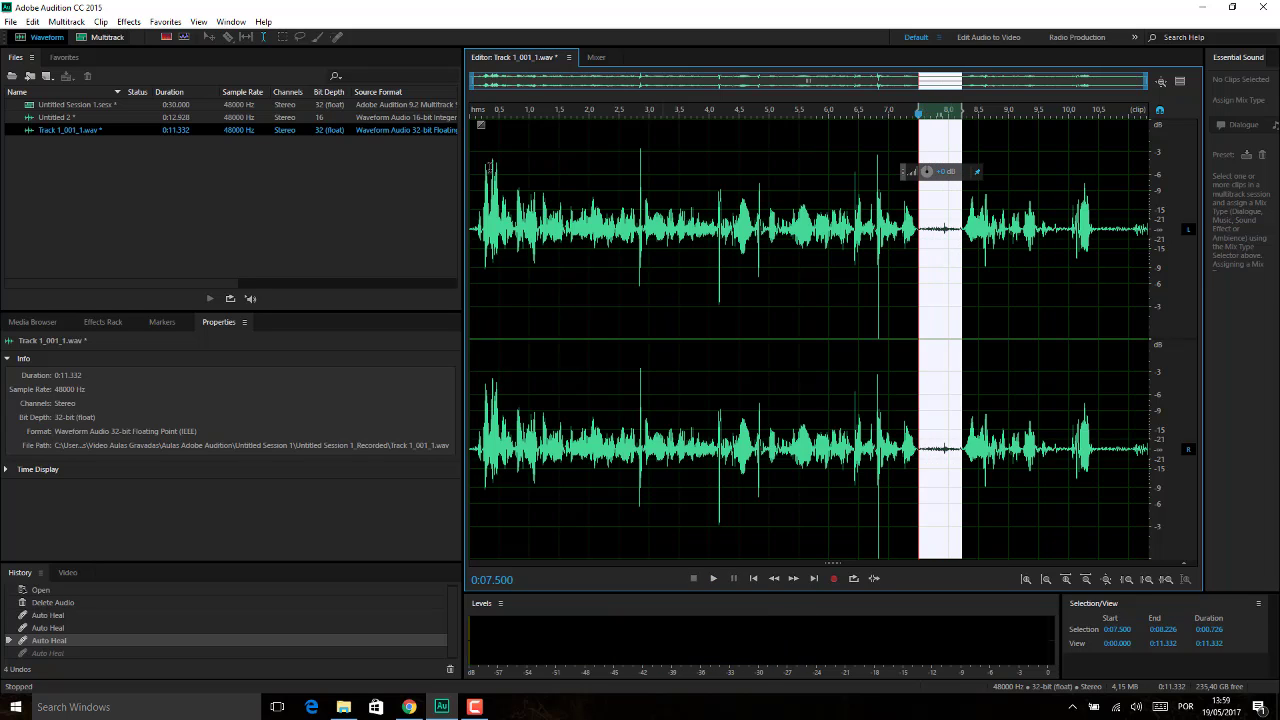
left_click(129, 21)
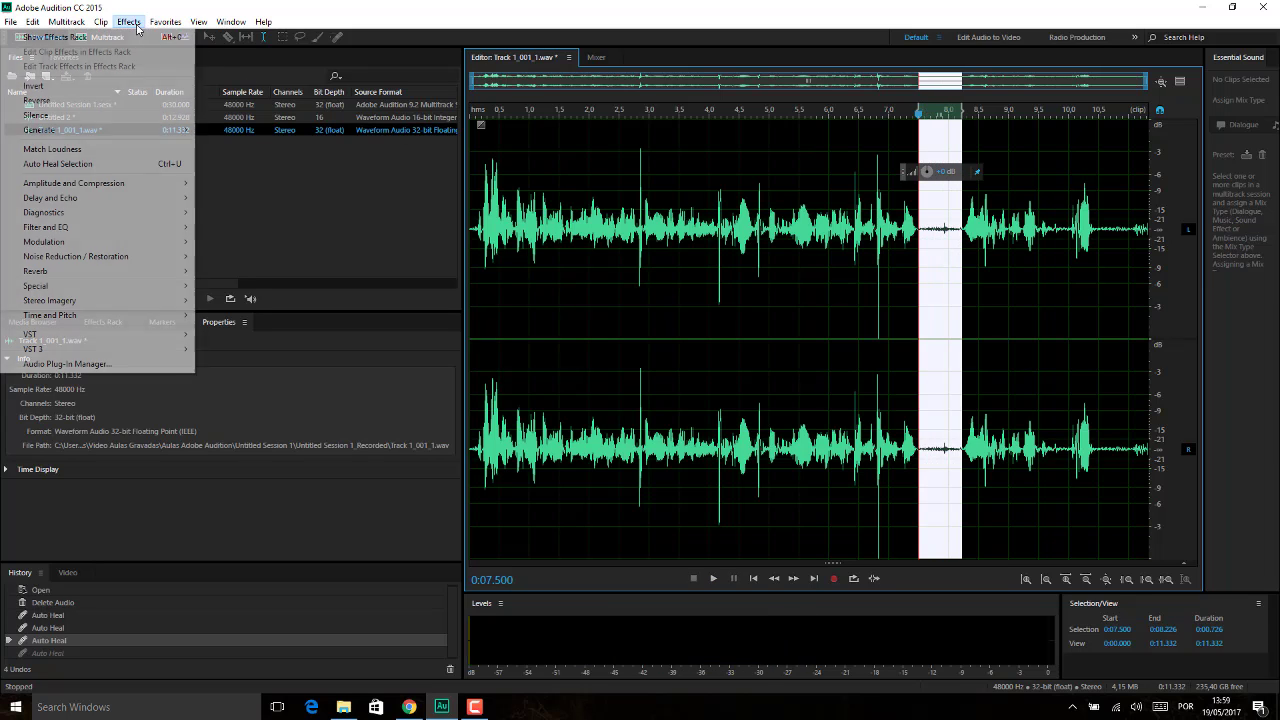
left_click(100, 164)
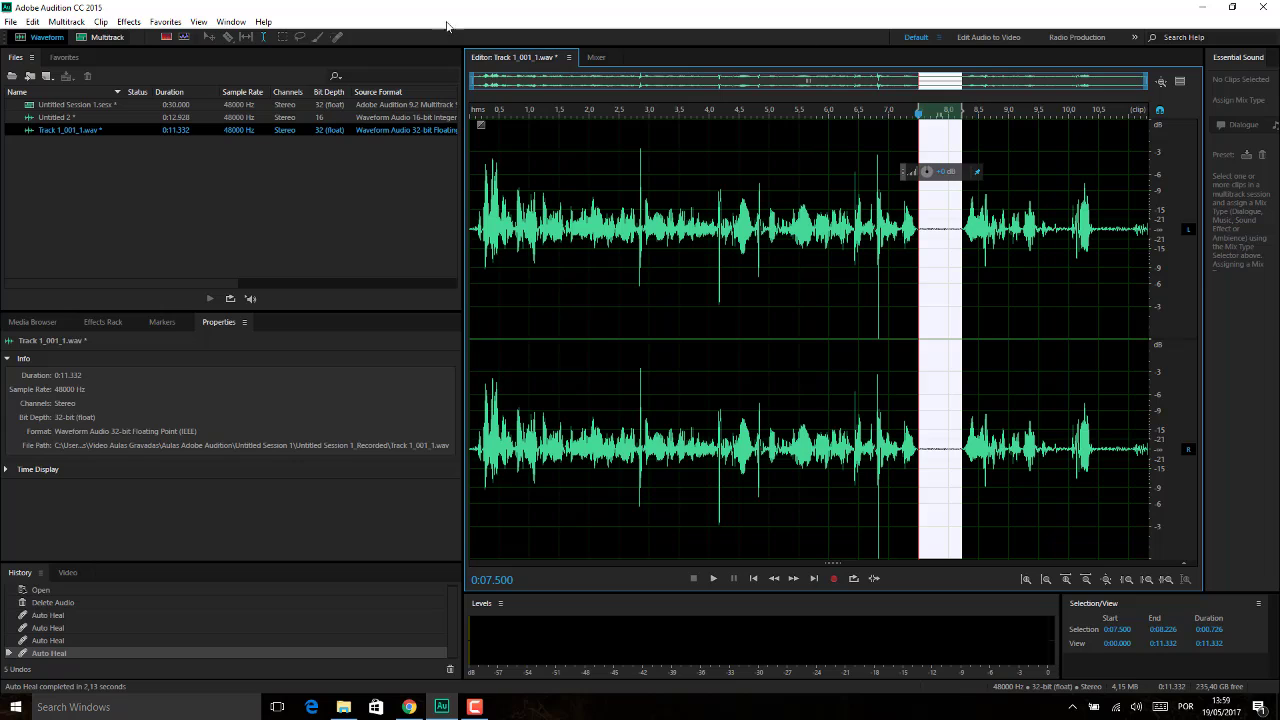
left_click(549, 228)
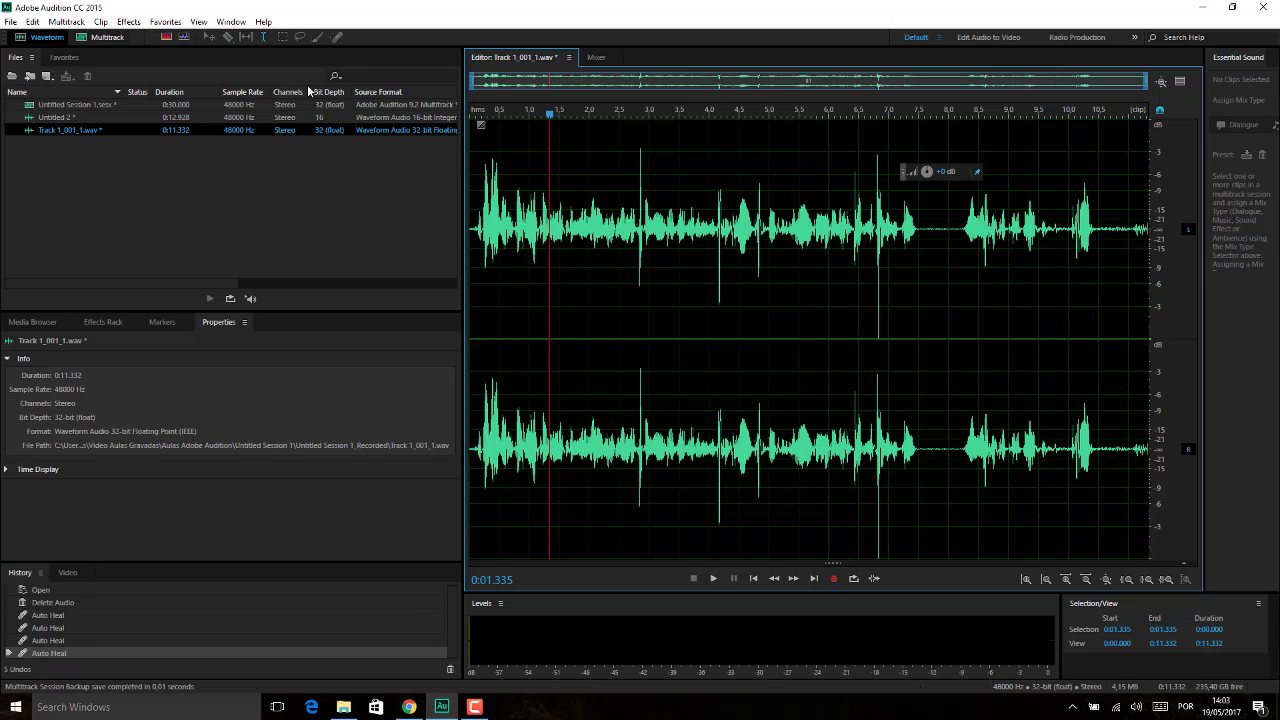
left_click(128, 21)
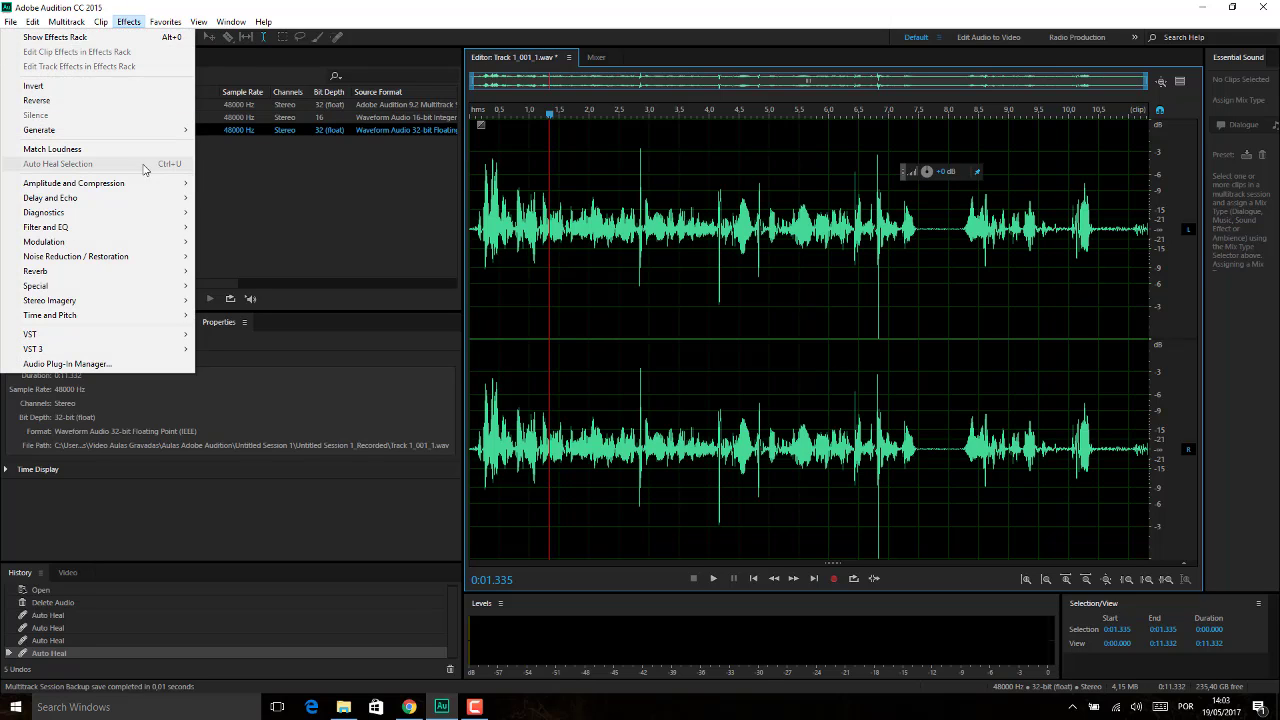
mouse_move(114, 193)
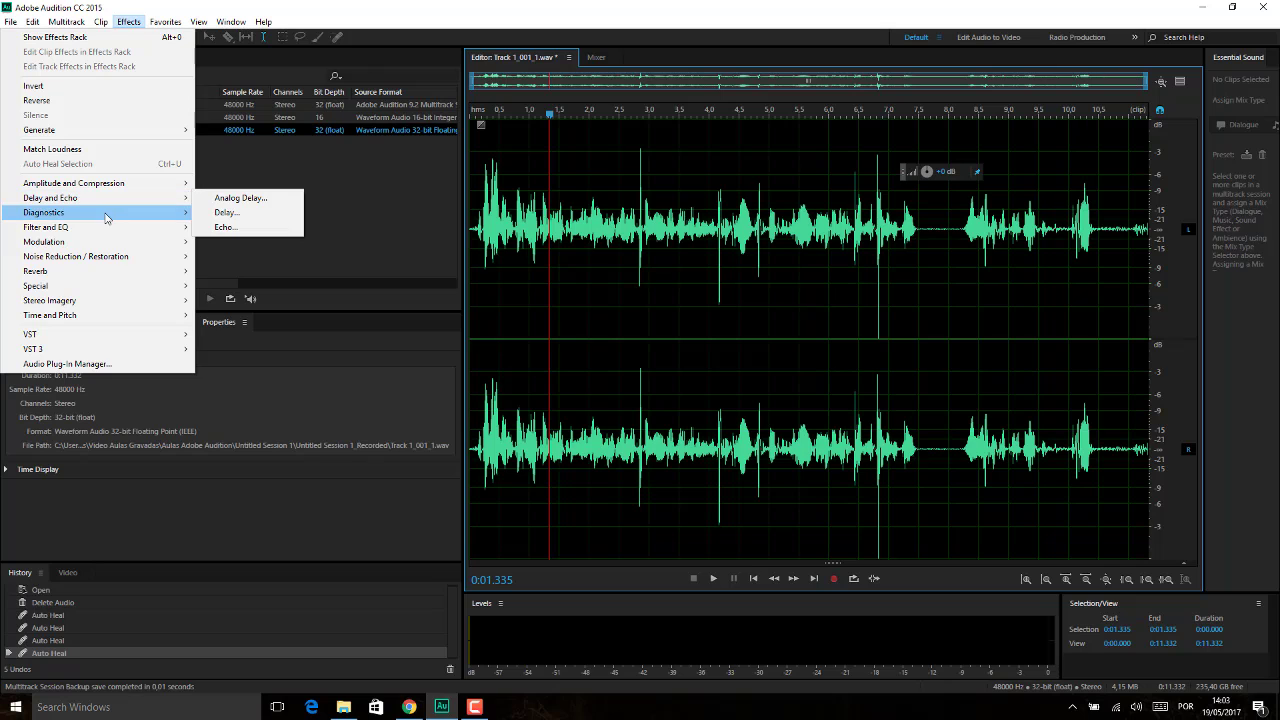
mouse_move(105, 218)
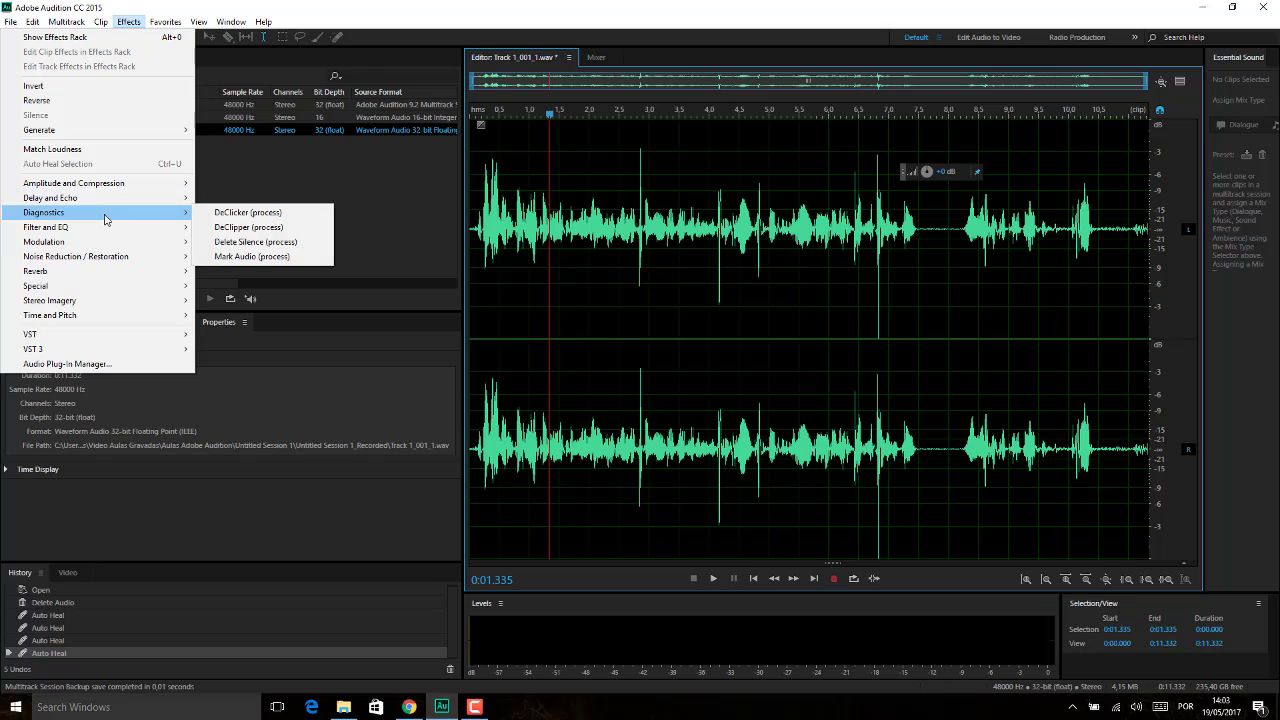
left_click(331, 171)
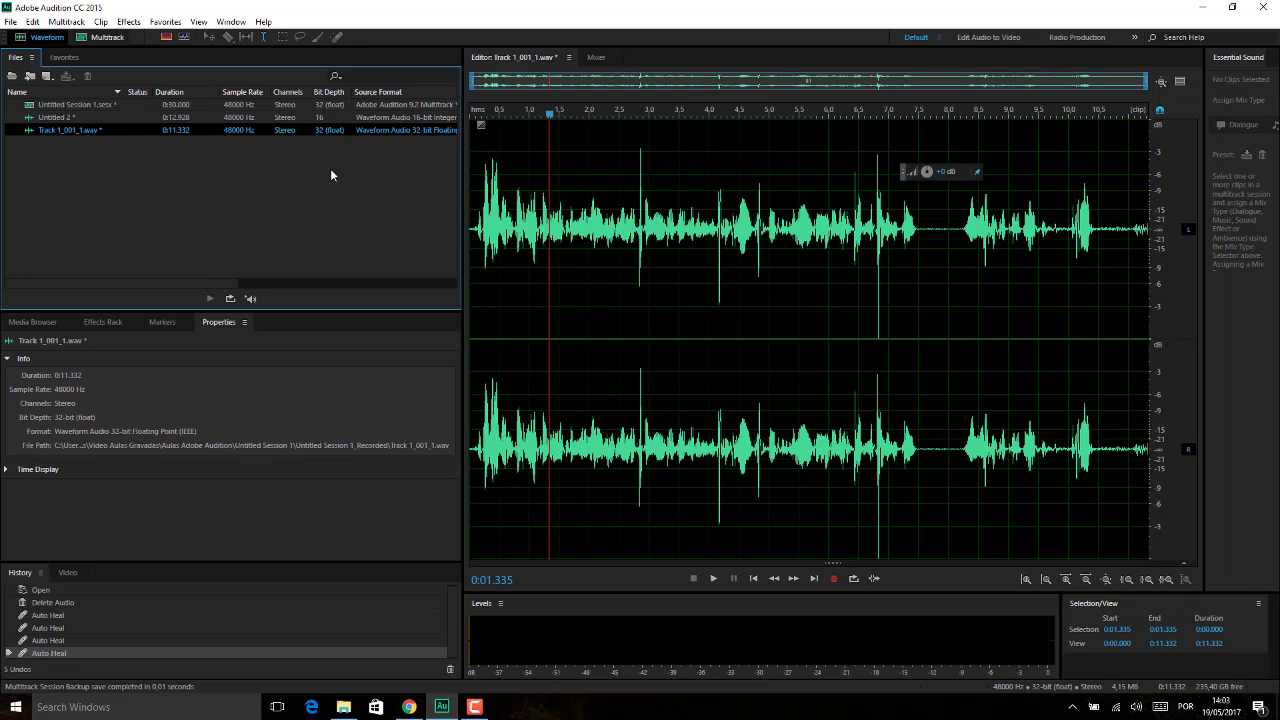